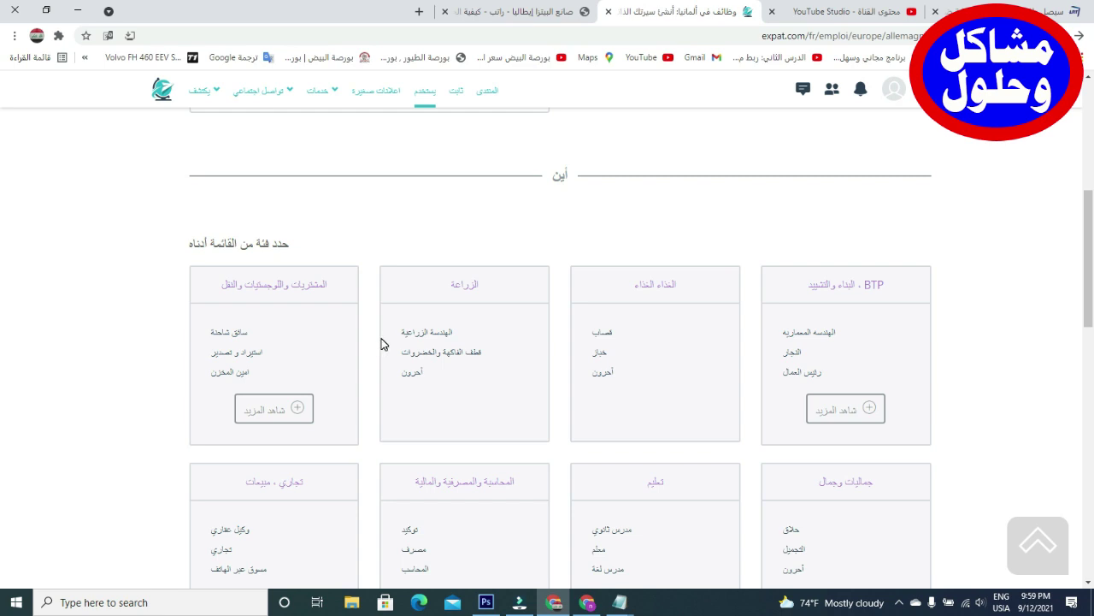
Circle the four first-row job categories in red: purchasing and logistics, agriculture, food, and construction (BTP).
scroll(372, 395, down, 1)
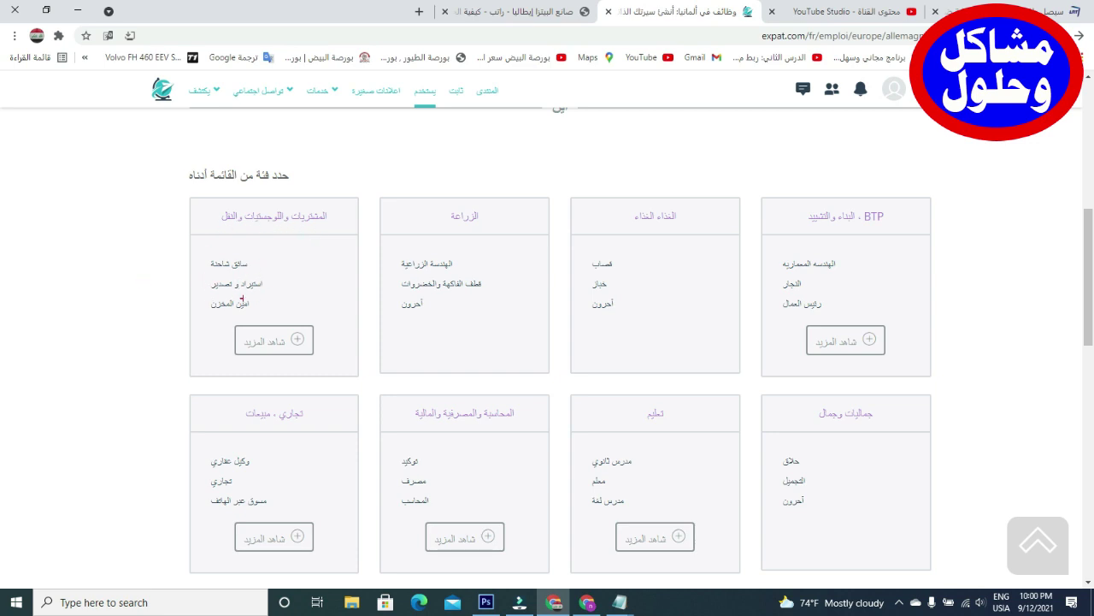
mouse_move(352, 181)
mouse_down()
mouse_move(123, 256)
mouse_move(256, 417)
mouse_move(352, 239)
mouse_move(346, 193)
mouse_up()
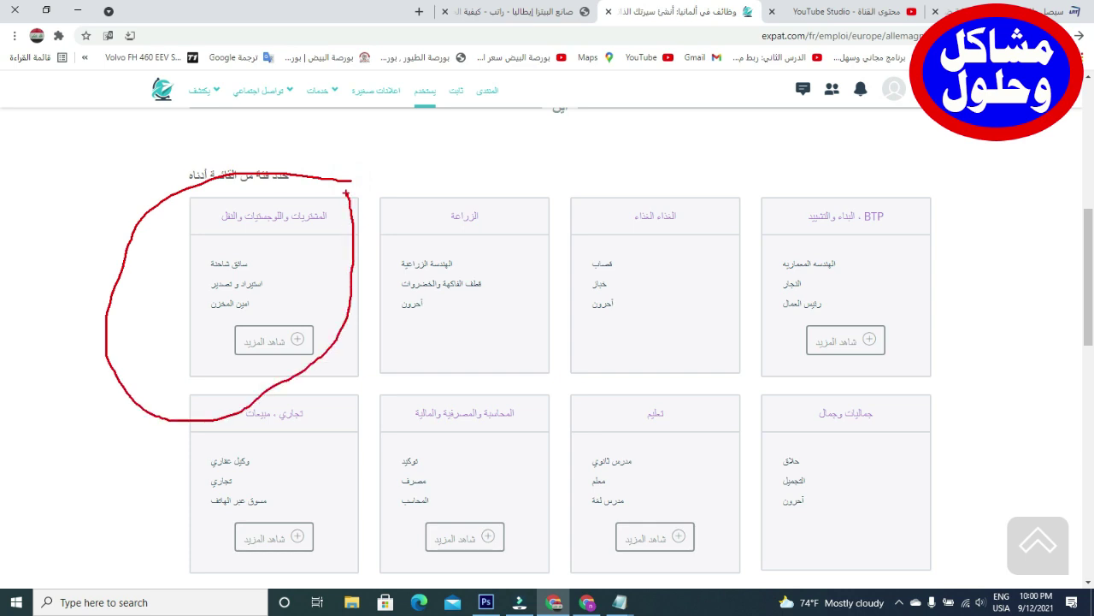
mouse_move(551, 174)
mouse_down()
mouse_move(546, 361)
mouse_move(395, 304)
mouse_move(396, 201)
mouse_move(463, 184)
mouse_up()
mouse_move(581, 196)
mouse_down()
mouse_move(555, 338)
mouse_move(681, 384)
mouse_move(749, 190)
mouse_move(626, 123)
mouse_up()
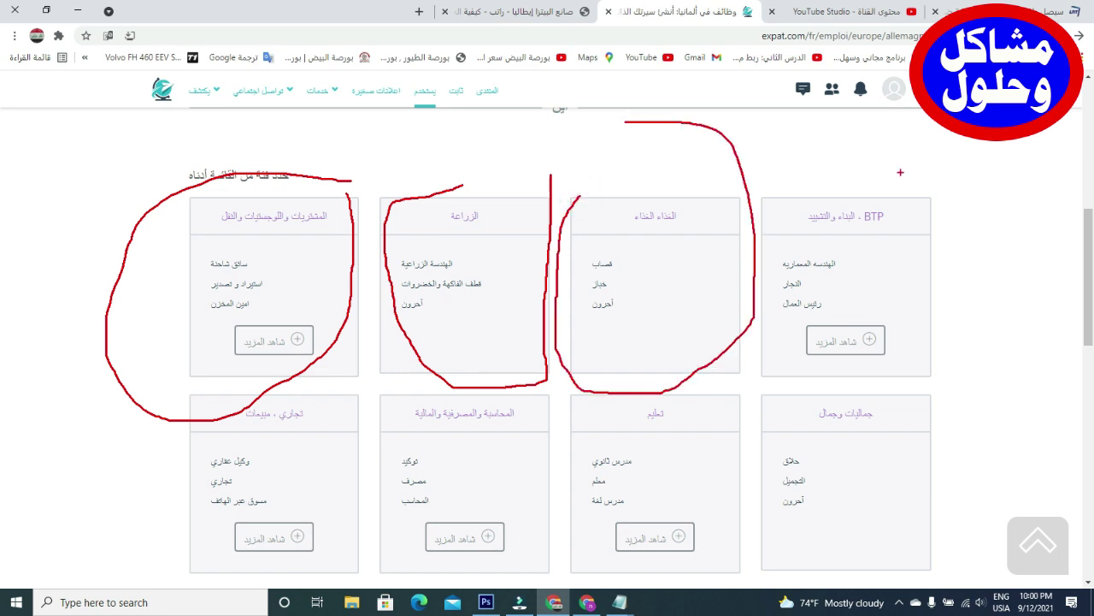
mouse_move(744, 237)
mouse_down()
mouse_move(880, 163)
mouse_move(869, 385)
mouse_move(953, 207)
mouse_move(924, 197)
mouse_up()
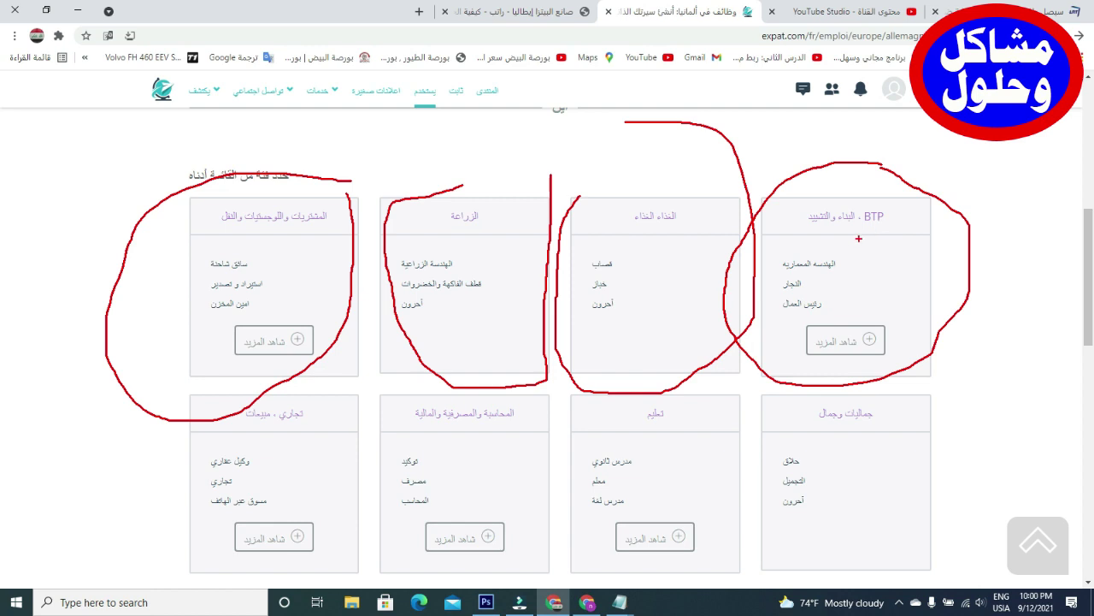
Underline jobs in red under the beauty, education, accounting and sales categories, and clear all the red markings.
drag(883, 465, 758, 469)
drag(847, 490, 744, 500)
drag(809, 512, 778, 515)
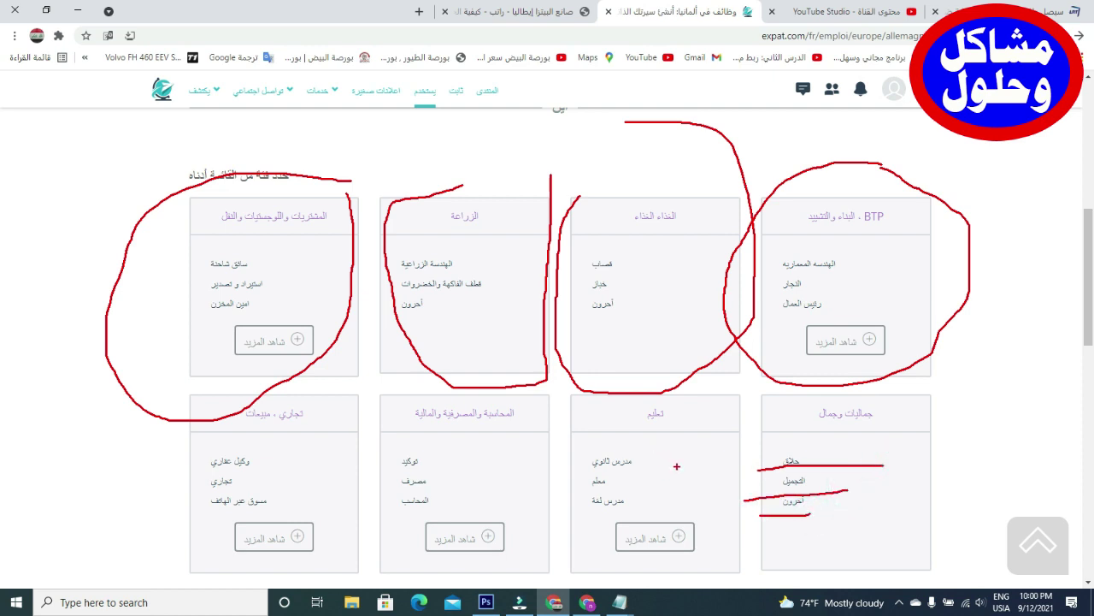
drag(678, 466, 565, 466)
drag(646, 491, 554, 489)
drag(652, 514, 568, 513)
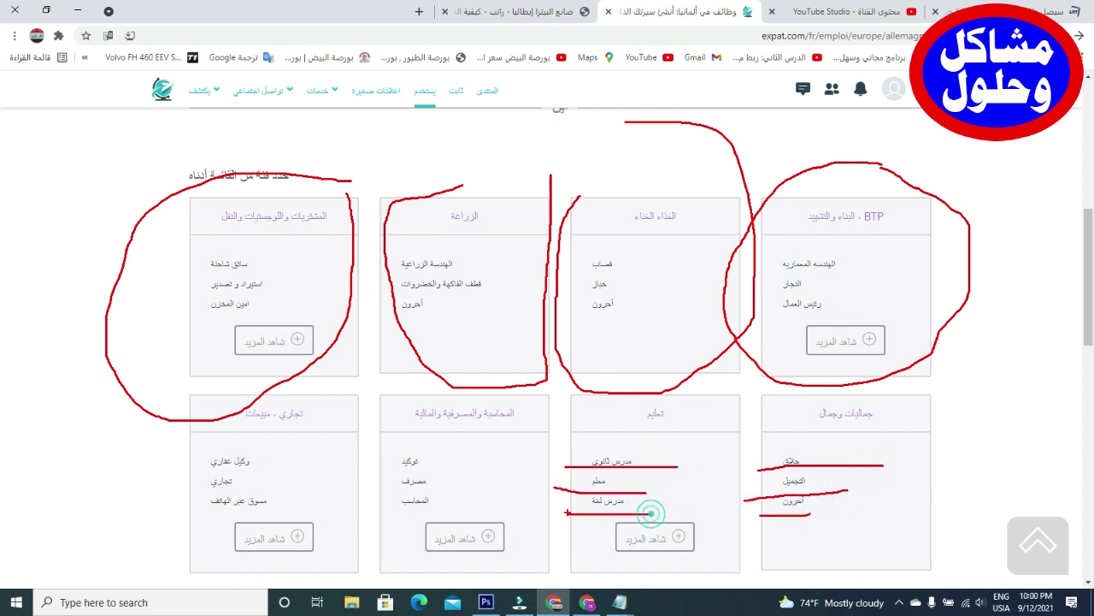
mouse_move(451, 452)
mouse_down()
mouse_move(354, 444)
mouse_move(464, 480)
mouse_move(453, 501)
mouse_up()
drag(243, 472, 282, 476)
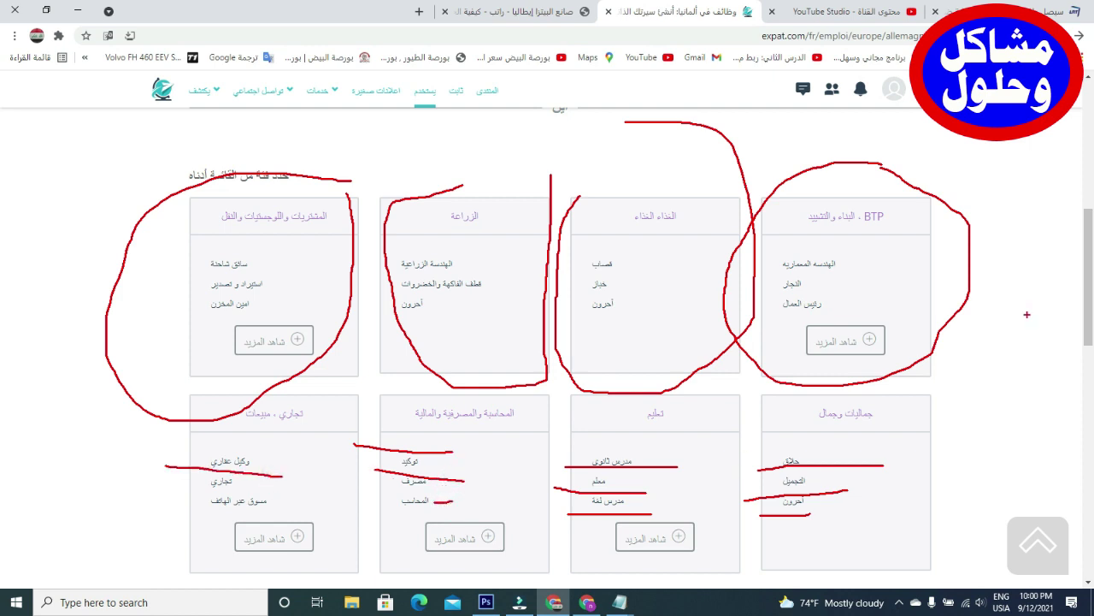
key(Escape)
Choose baker (خباز) from the food category as the job type and continue to the job request form.
scroll(99, 351, down, 5)
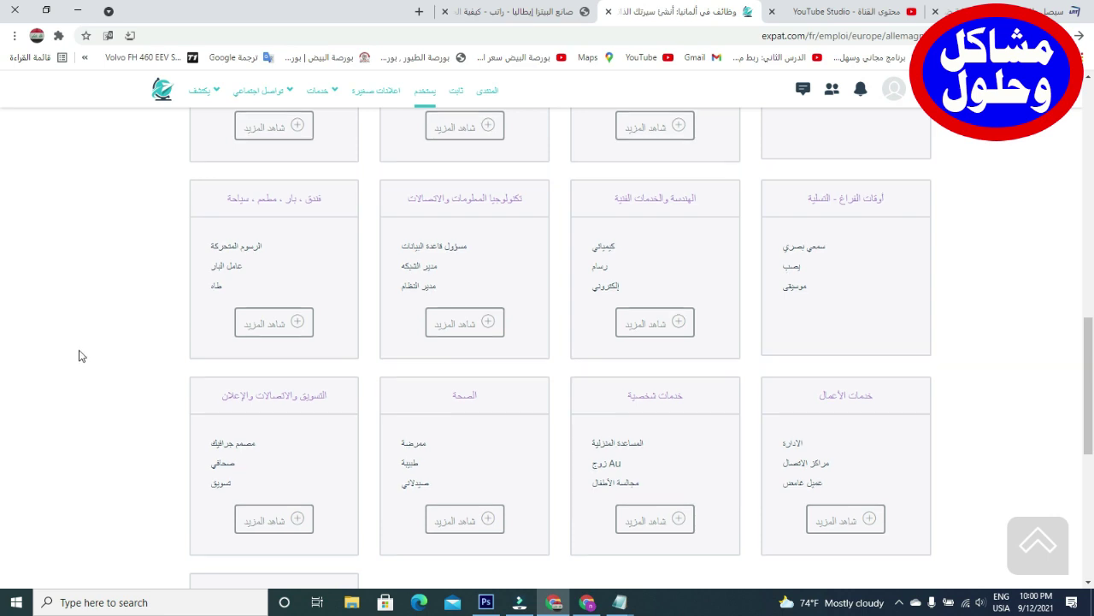
scroll(57, 349, down, 2)
scroll(46, 369, up, 3)
scroll(49, 363, up, 4)
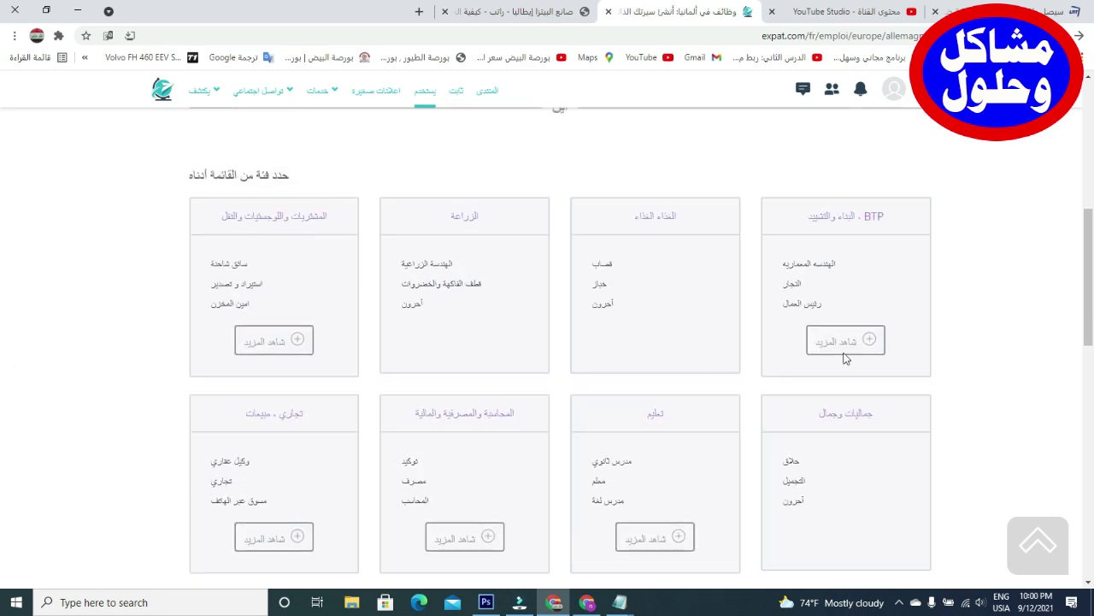
click(600, 284)
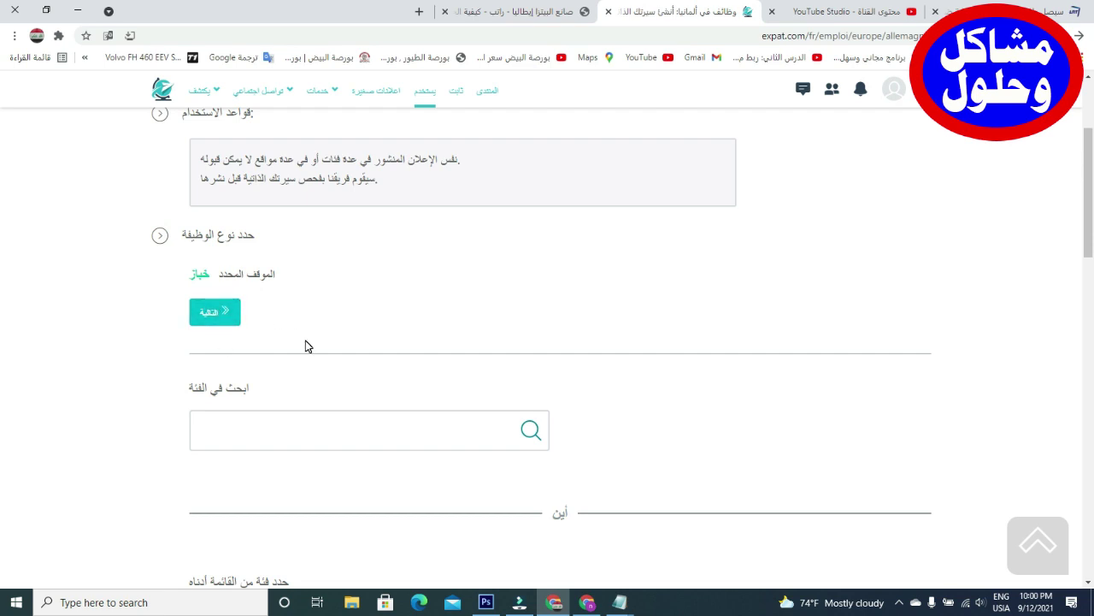
mouse_move(505, 248)
mouse_down()
mouse_move(282, 284)
mouse_move(323, 291)
mouse_up()
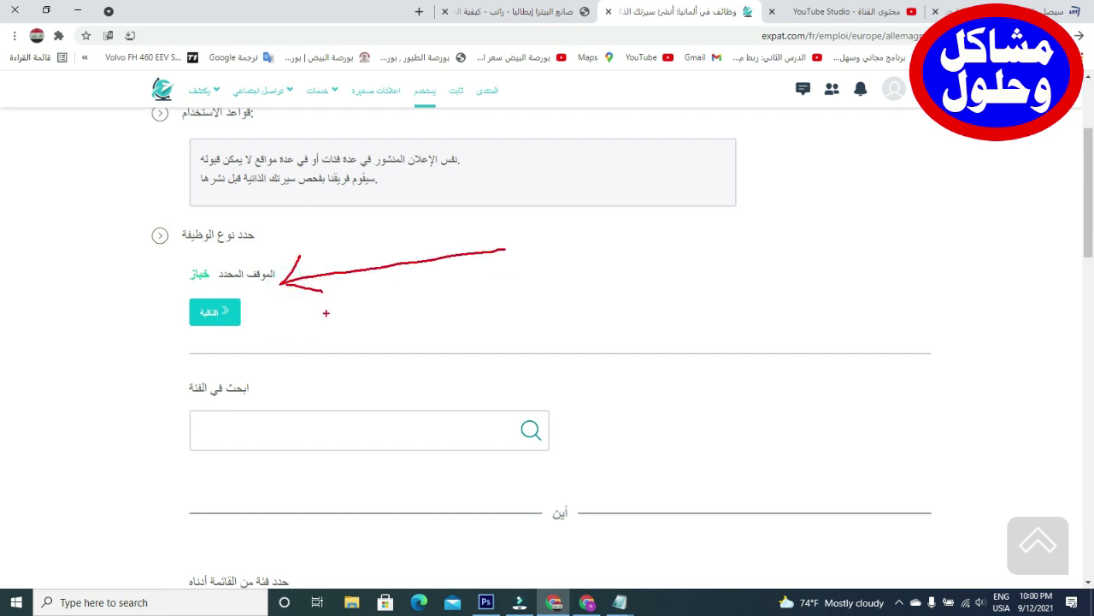
click(217, 317)
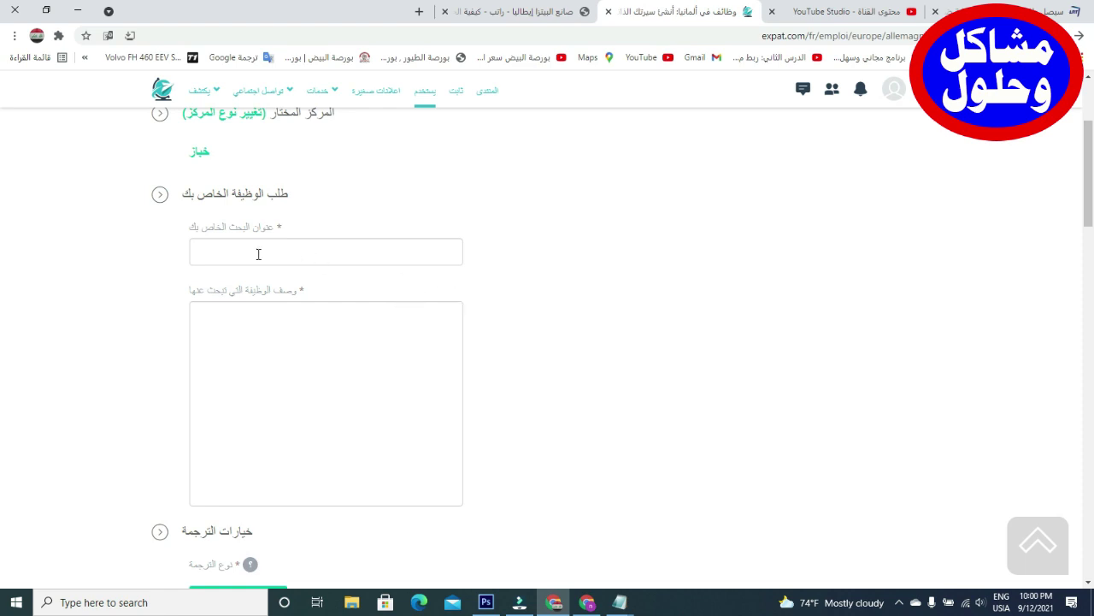
Activate the search title field, mark the title and job description fields in red, and clear the marks.
click(310, 252)
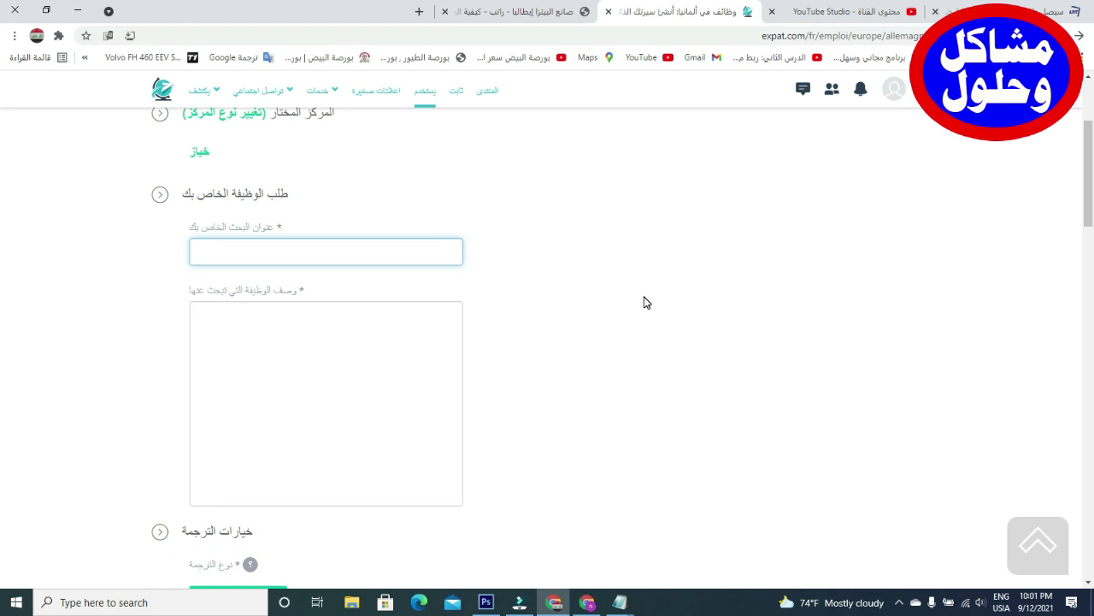
key(alt+shift)
key(alt+shift)
scroll(694, 312, down, 1)
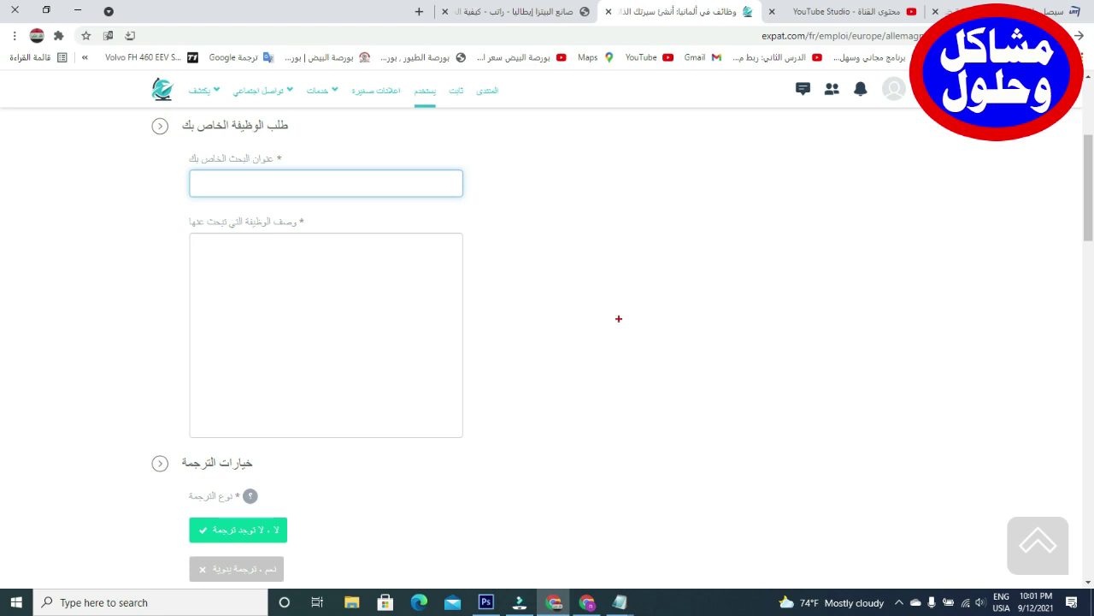
drag(447, 189, 206, 189)
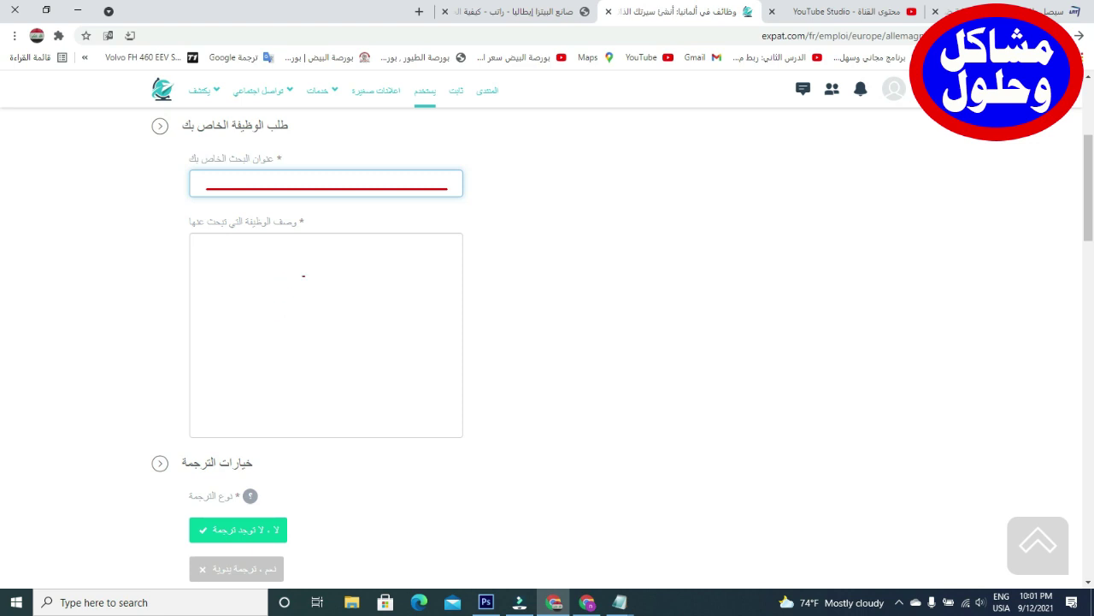
mouse_move(373, 260)
mouse_down()
mouse_move(215, 288)
mouse_move(333, 278)
mouse_move(303, 274)
mouse_up()
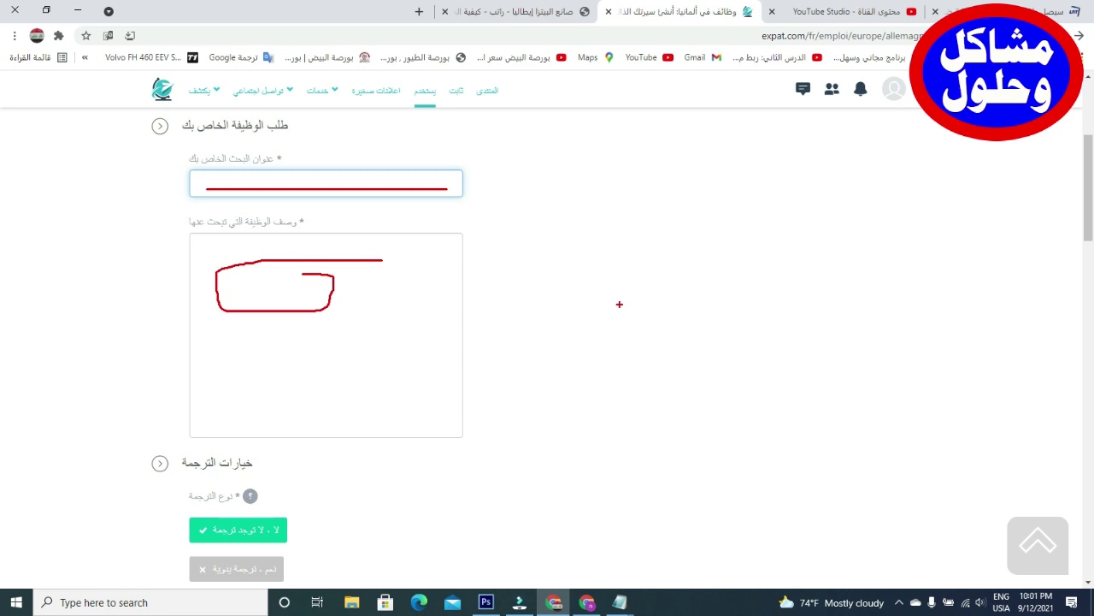
key(Escape)
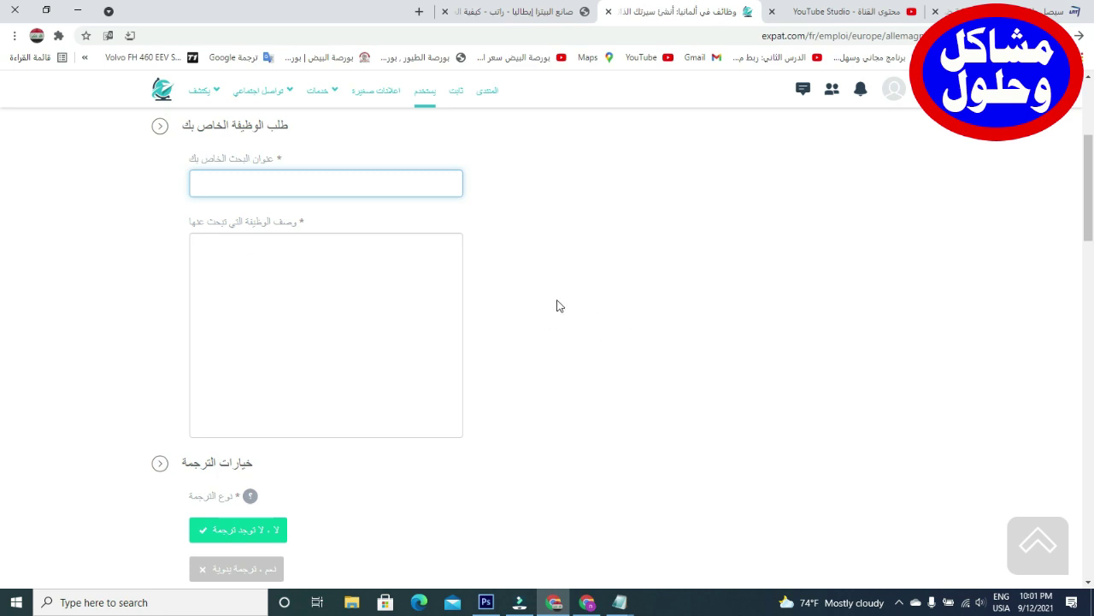
Examine the job description field, the translation options and the fields of the CV section.
scroll(528, 307, down, 1)
scroll(528, 306, down, 1)
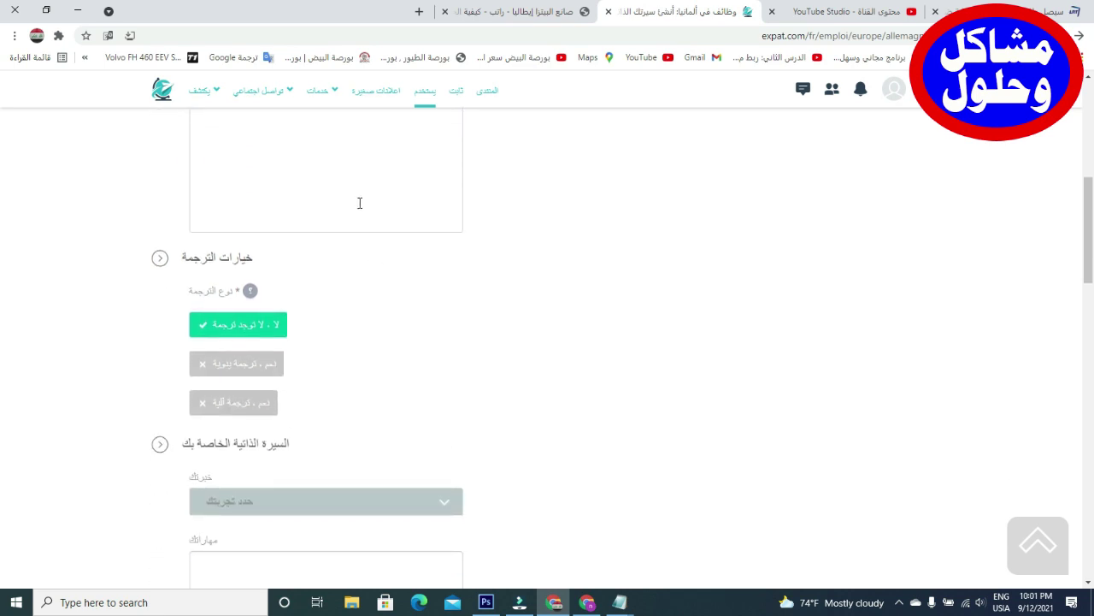
scroll(388, 243, up, 1)
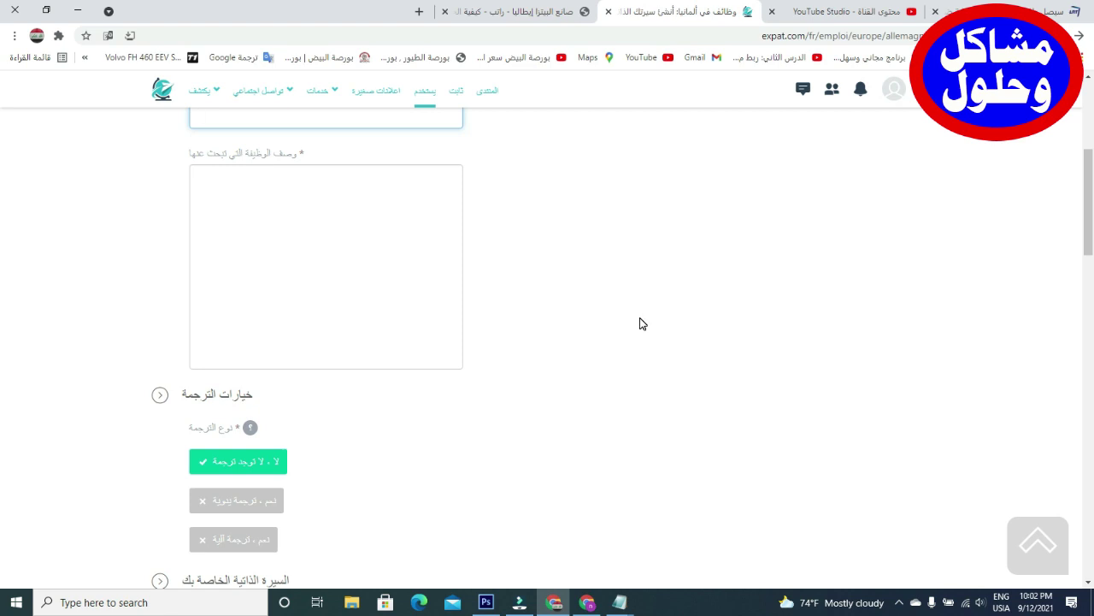
scroll(642, 321, down, 2)
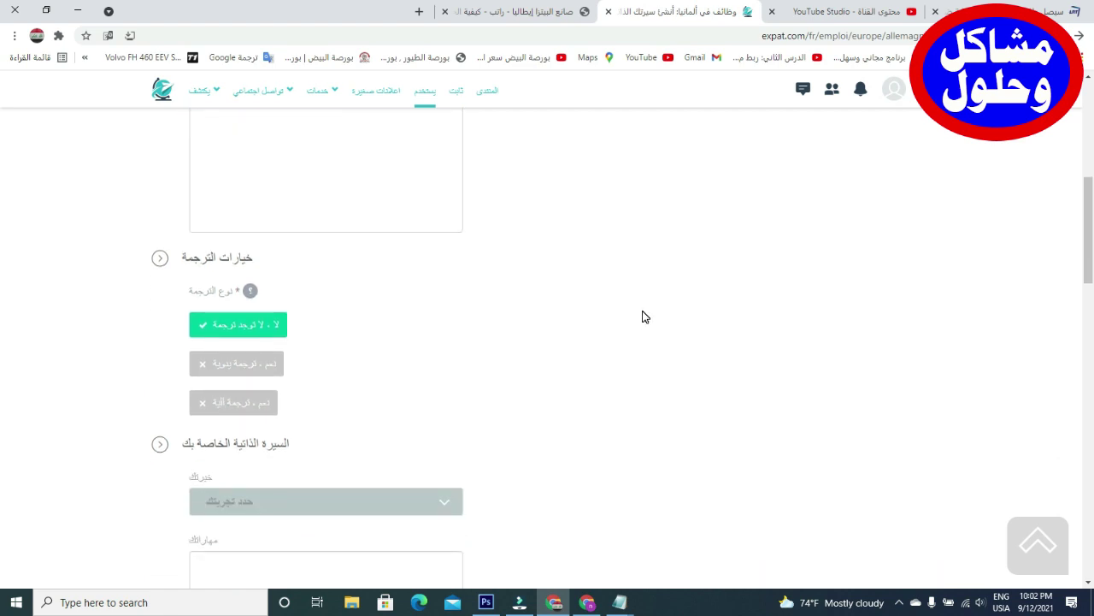
scroll(643, 317, down, 1)
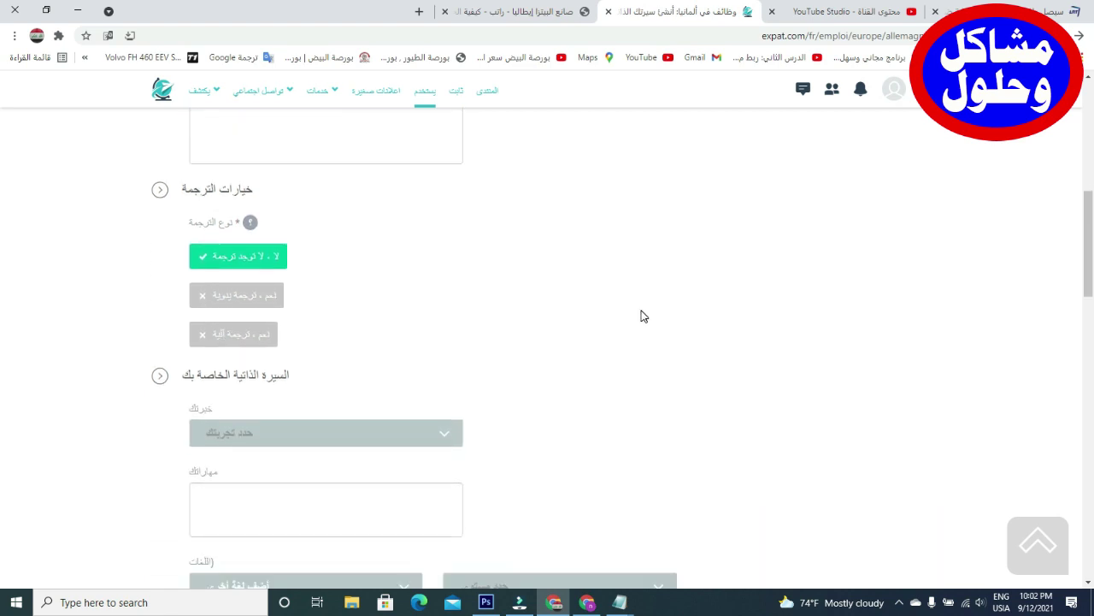
scroll(522, 293, down, 1)
scroll(521, 293, down, 1)
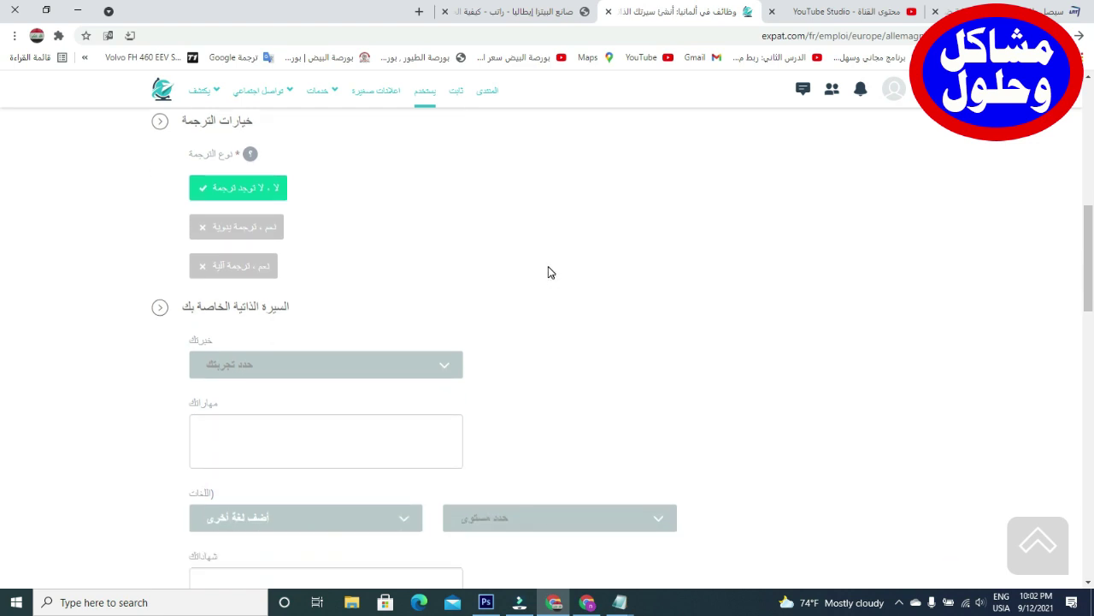
scroll(544, 272, down, 3)
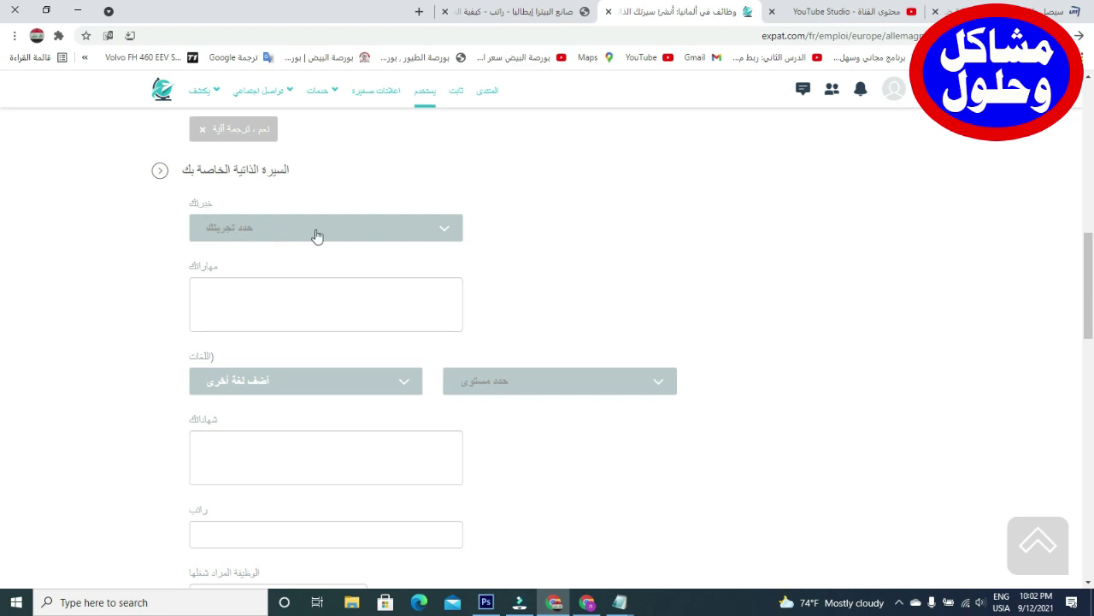
Set the experience in the CV section to "كبير" and place the cursor in the skills field.
click(448, 233)
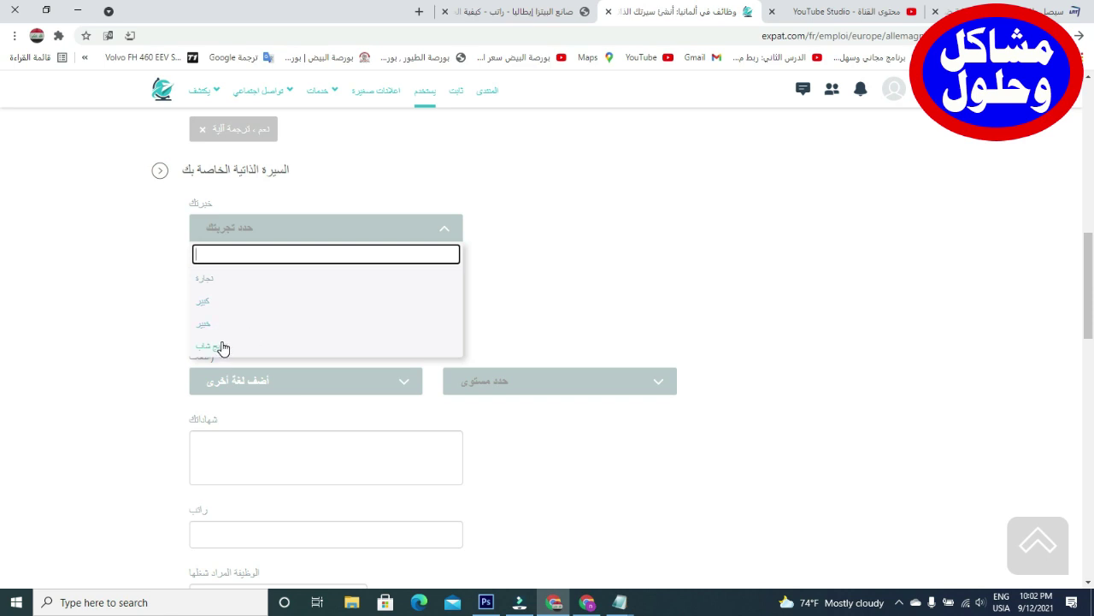
click(203, 301)
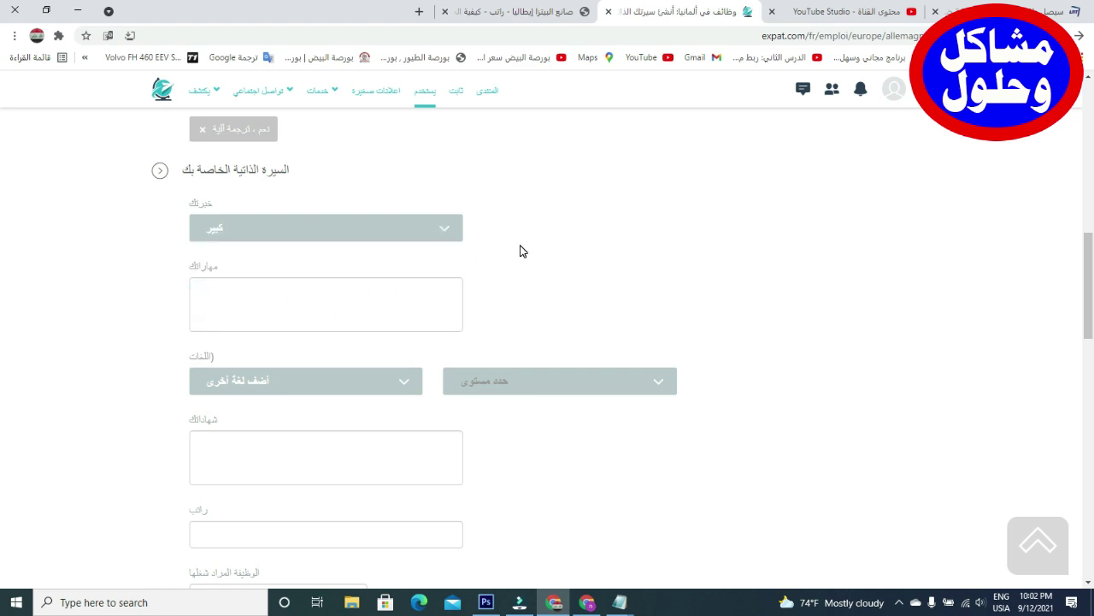
scroll(520, 249, down, 1)
scroll(535, 232, up, 1)
click(368, 300)
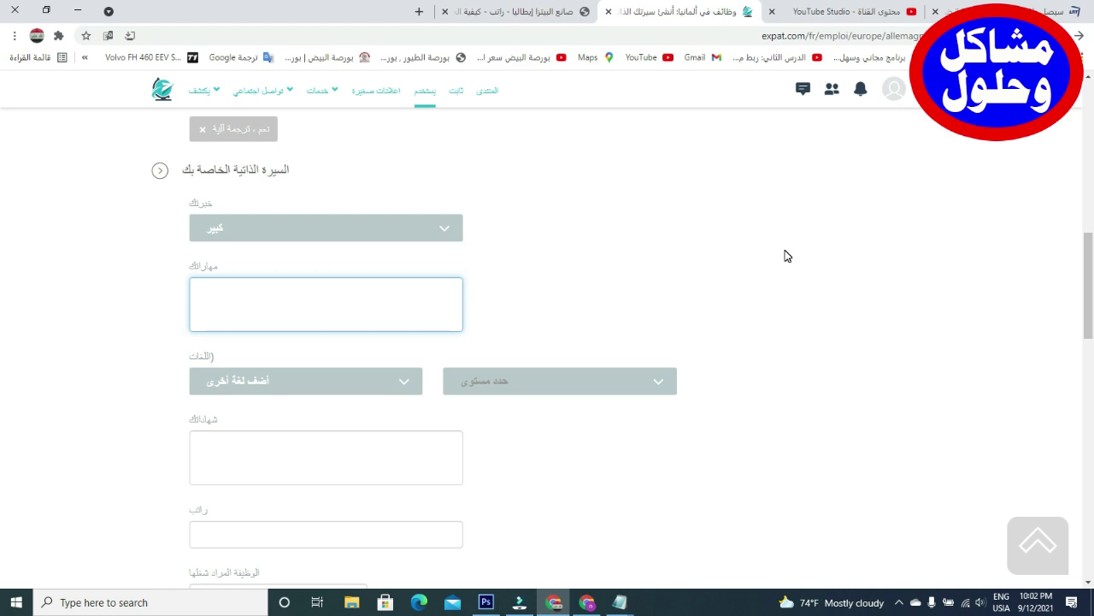
Set the CV language to Arabic (عرب) with the level mother tongue (اللغة الأم).
scroll(786, 256, down, 1)
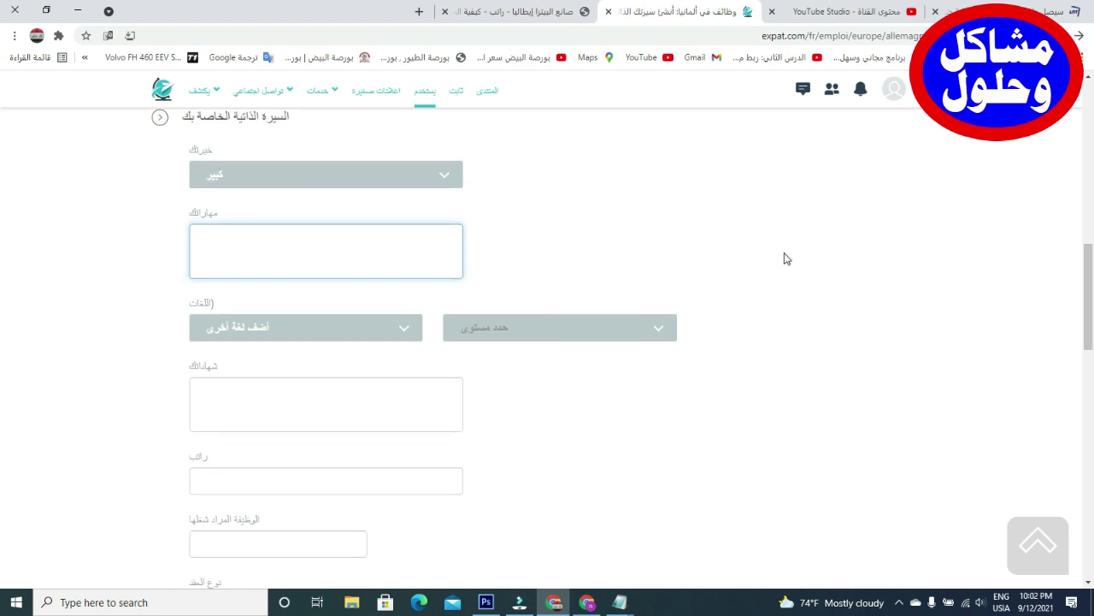
click(402, 322)
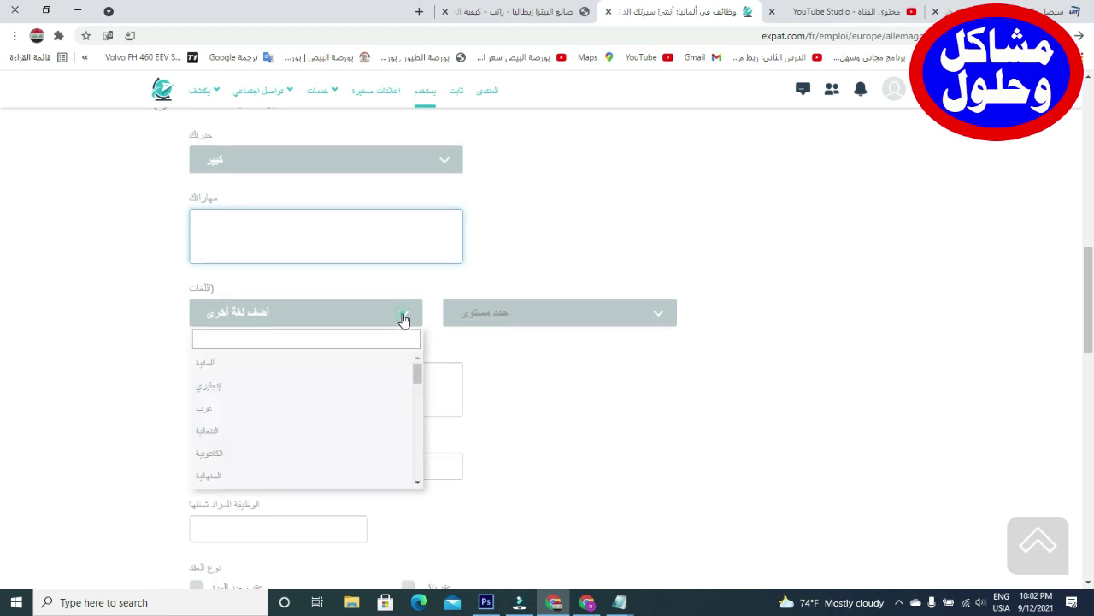
click(208, 409)
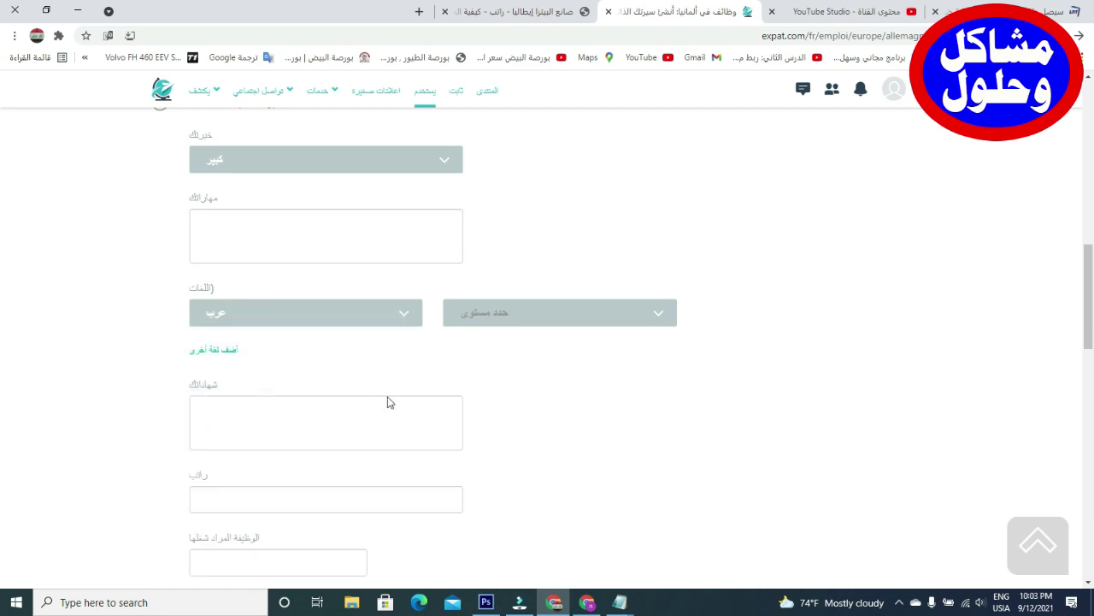
click(662, 320)
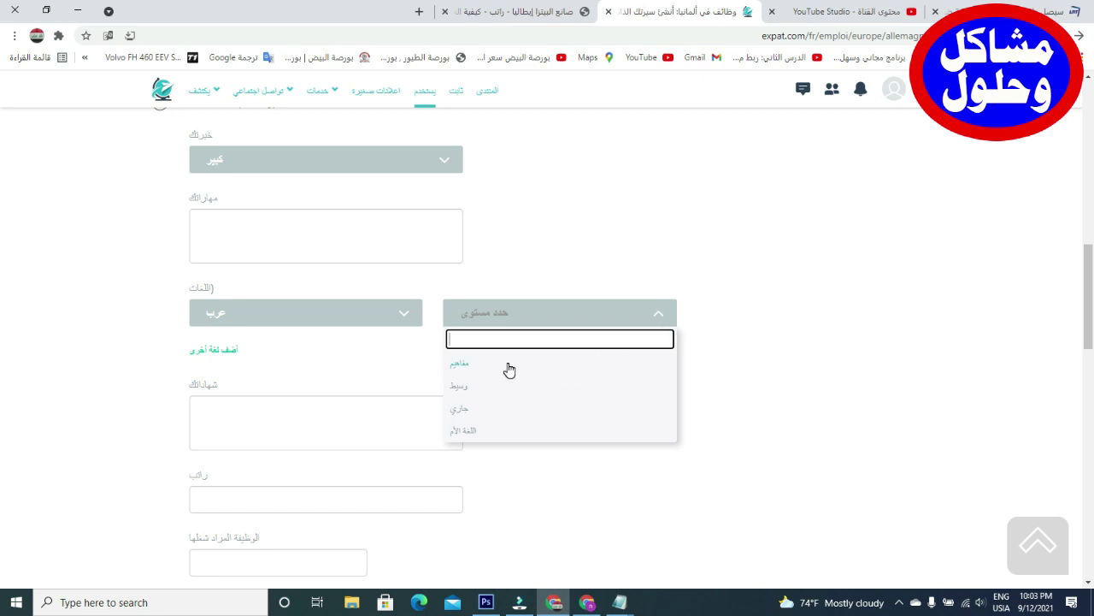
click(464, 429)
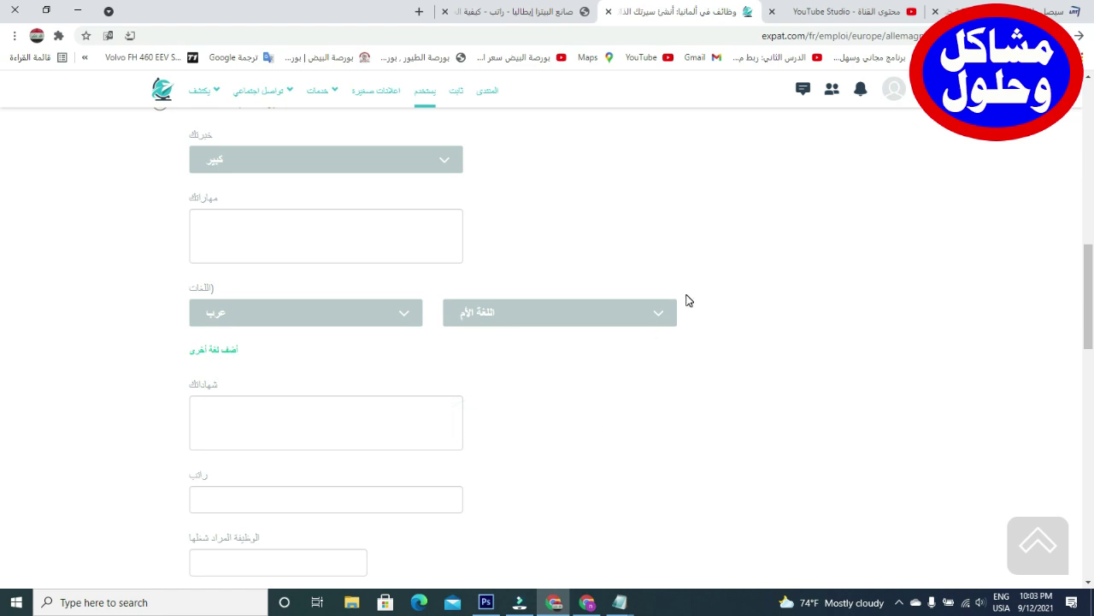
Activate the certificates field and the salary field below it to show where these details belong.
scroll(651, 423, down, 1)
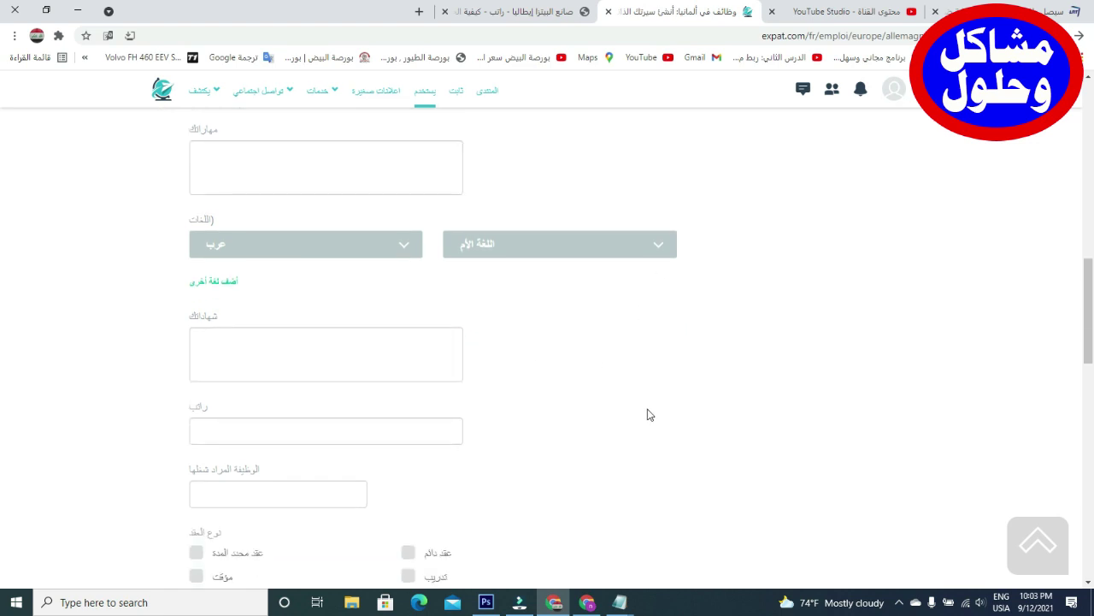
click(329, 350)
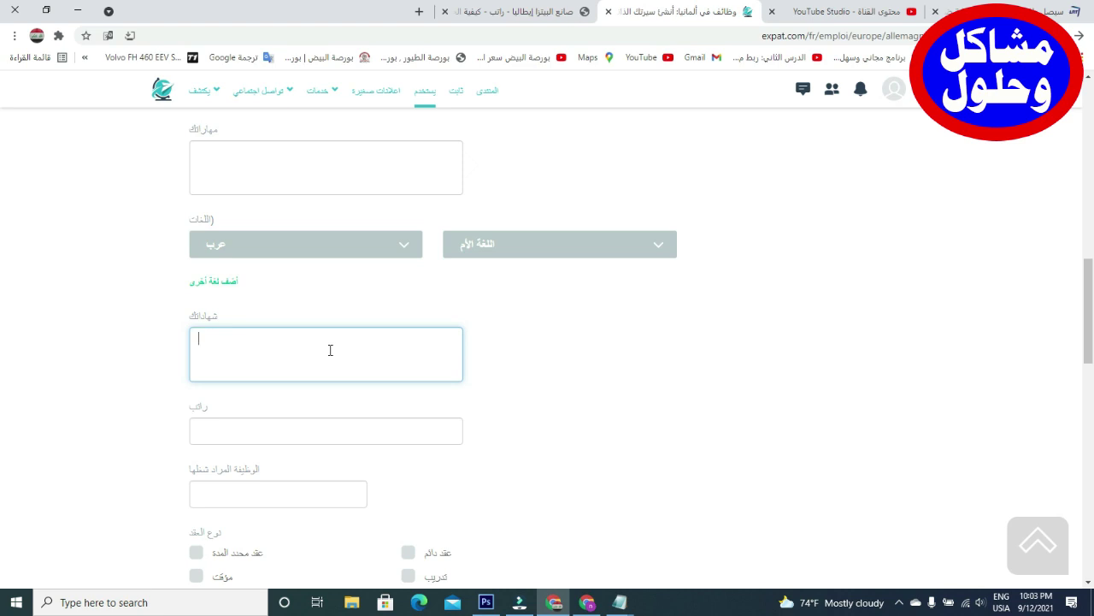
scroll(465, 354, down, 2)
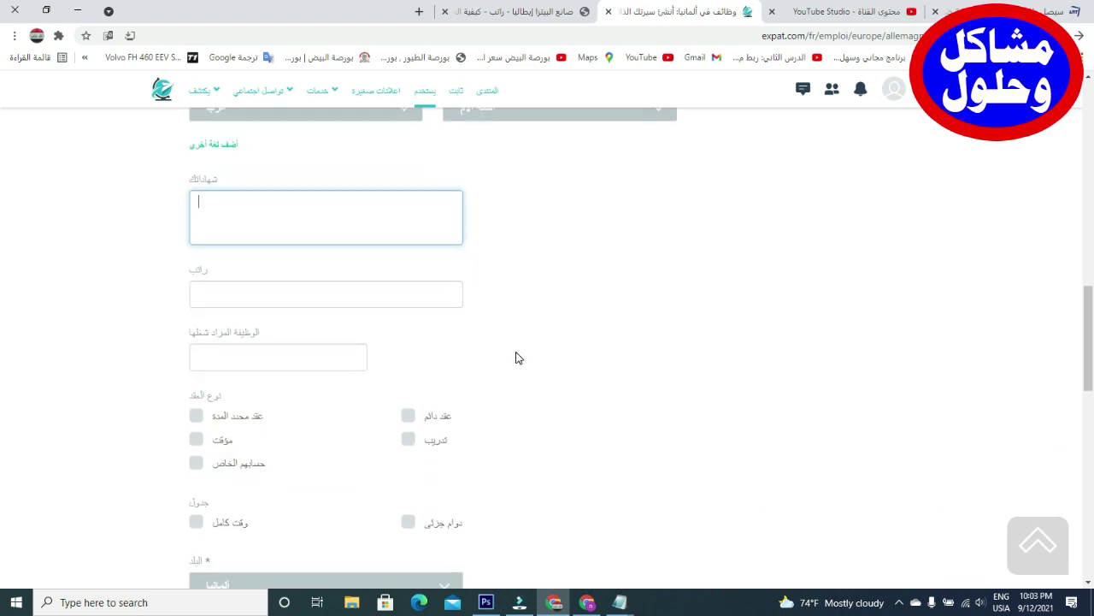
click(368, 291)
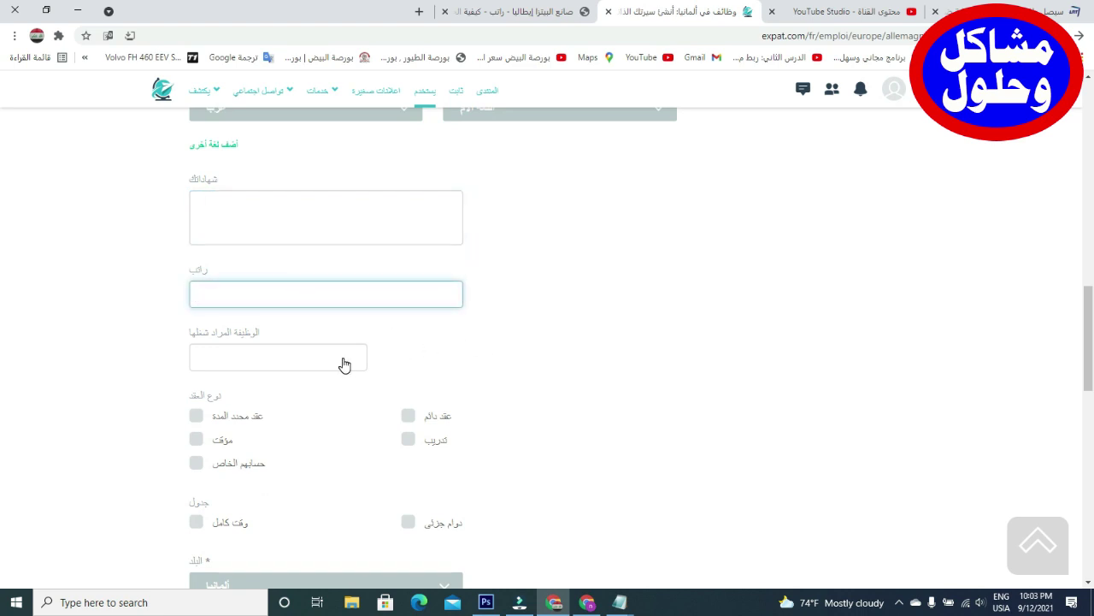
Open the calendar of the date field "الوظيفة المراد شغلها" and close it without choosing a date.
click(309, 357)
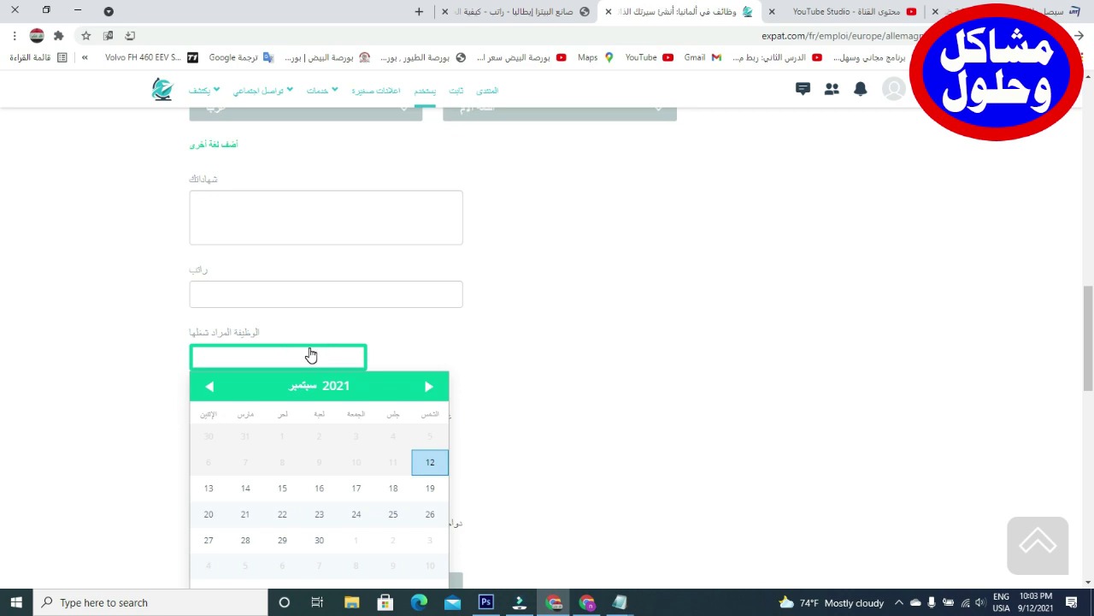
click(324, 364)
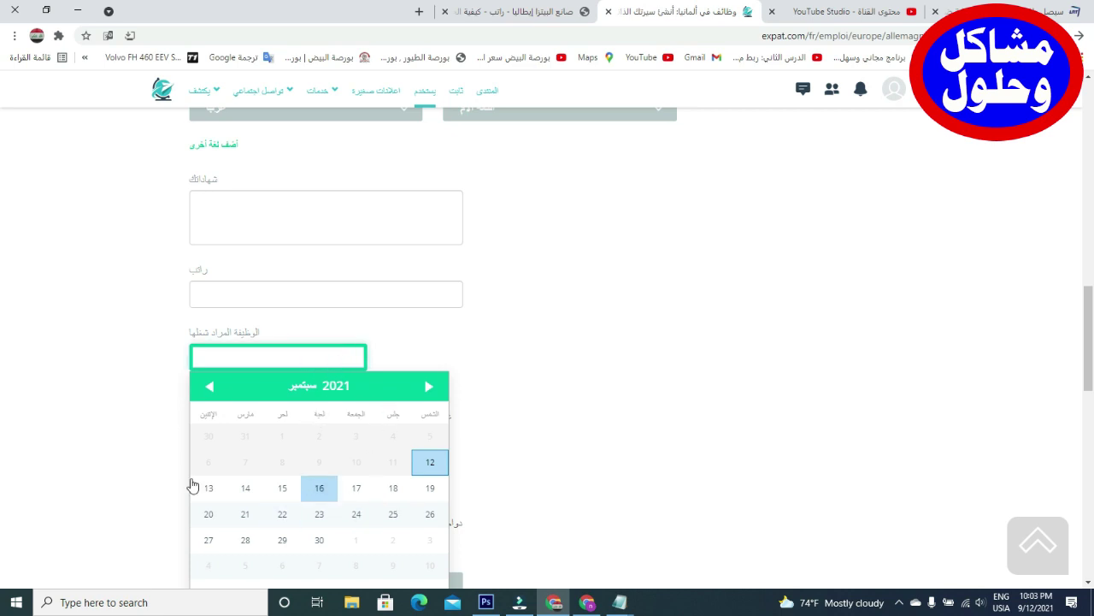
click(257, 366)
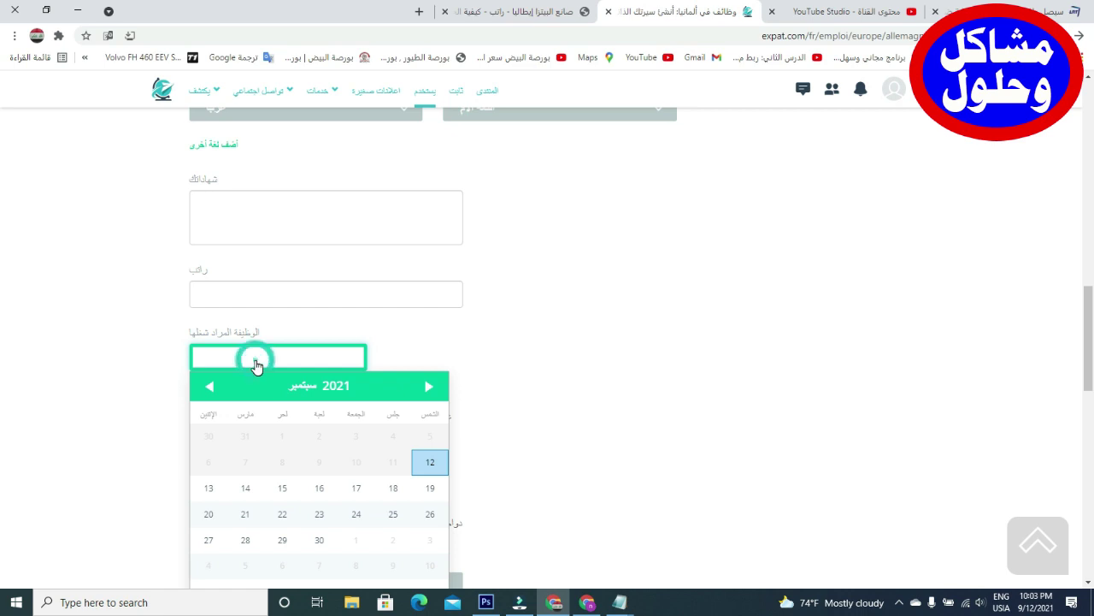
click(599, 372)
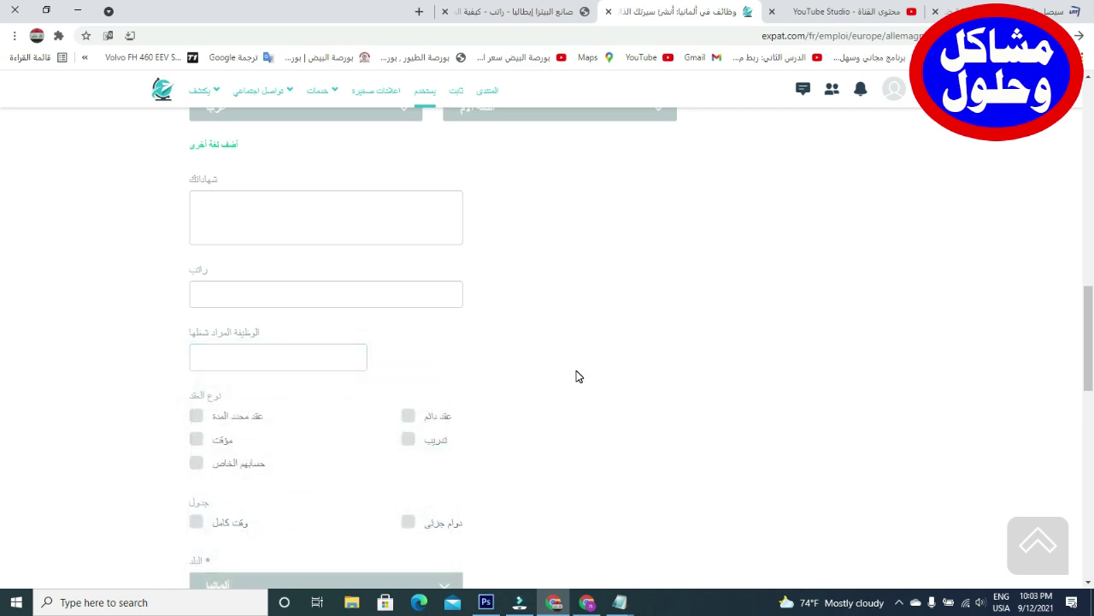
Select permanent contract (عقد دائم) and training (تدريب) as the contract types.
scroll(575, 375, down, 1)
click(410, 374)
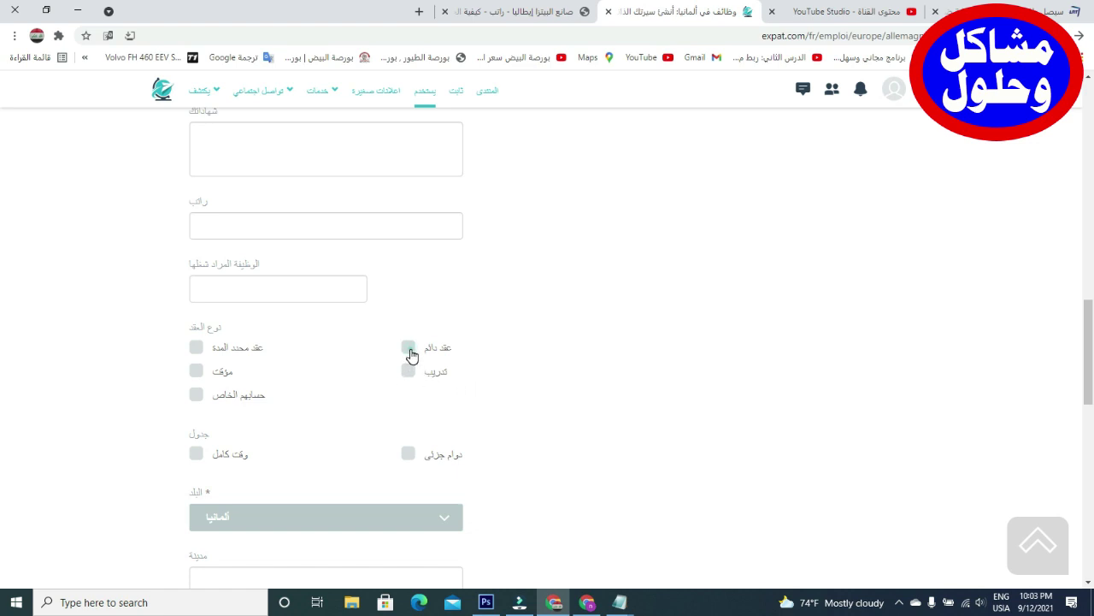
click(409, 349)
click(408, 371)
click(408, 349)
click(407, 371)
click(407, 371)
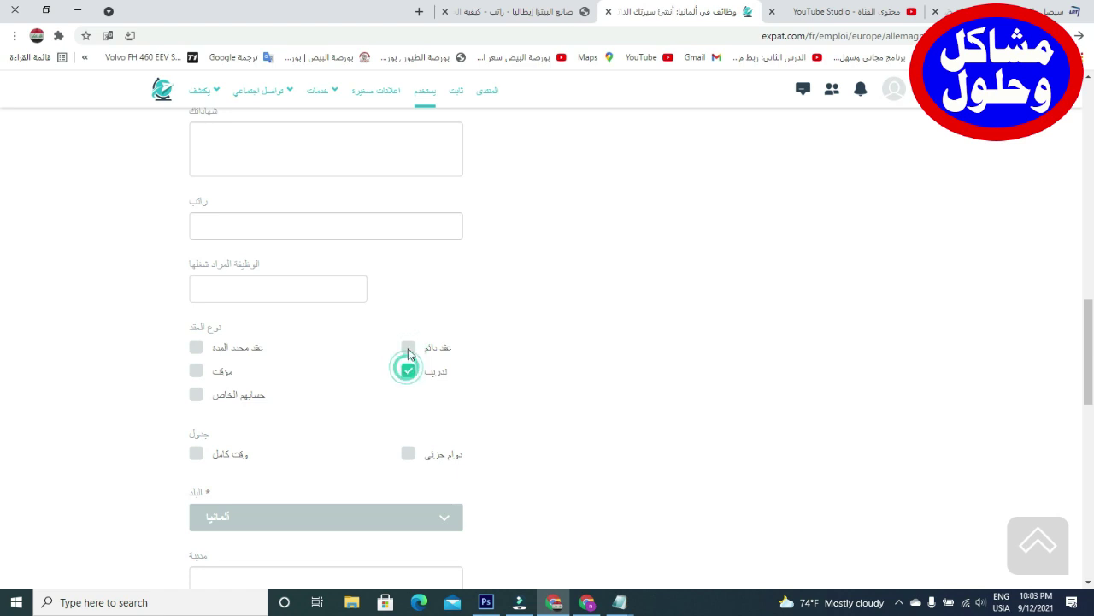
click(409, 347)
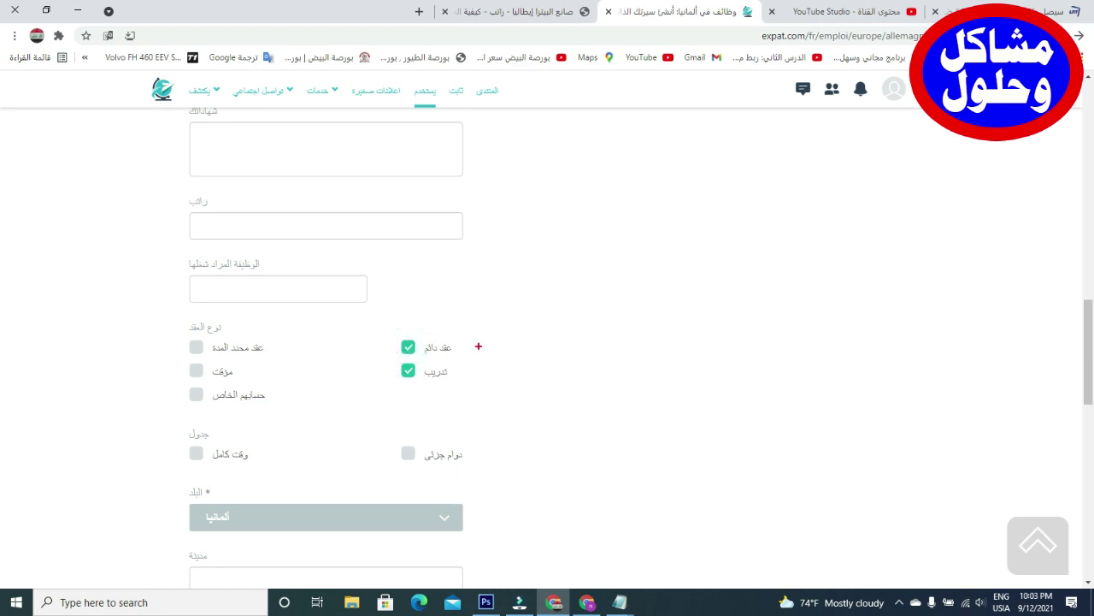
click(480, 329)
mouse_move(452, 327)
mouse_down()
mouse_move(389, 335)
mouse_move(406, 396)
mouse_move(484, 370)
mouse_move(484, 334)
mouse_up()
Set the work schedule to full time (وقت كامل).
scroll(330, 428, down, 1)
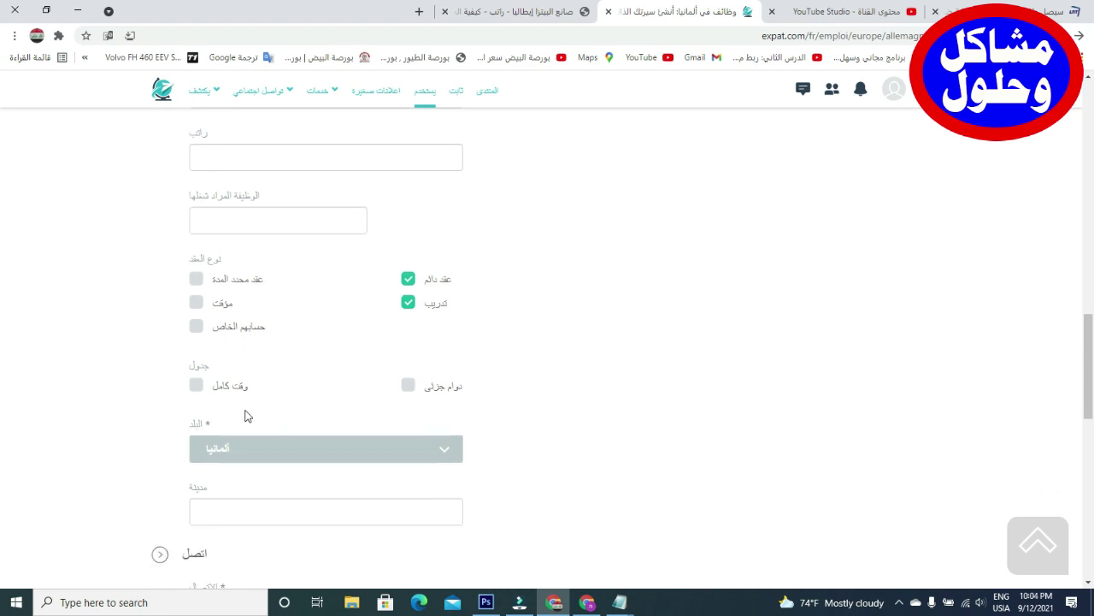
click(195, 386)
mouse_move(486, 289)
mouse_down()
mouse_move(403, 274)
mouse_move(265, 346)
mouse_move(158, 373)
mouse_move(275, 392)
mouse_move(457, 312)
mouse_move(486, 288)
mouse_up()
right_click(544, 323)
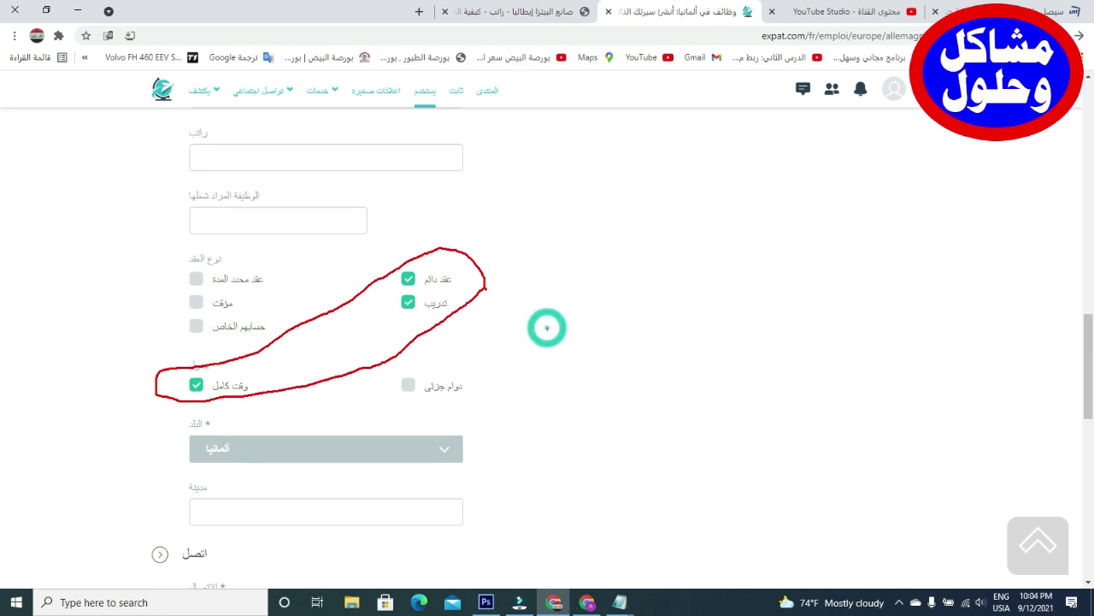
right_click(470, 351)
right_click(556, 340)
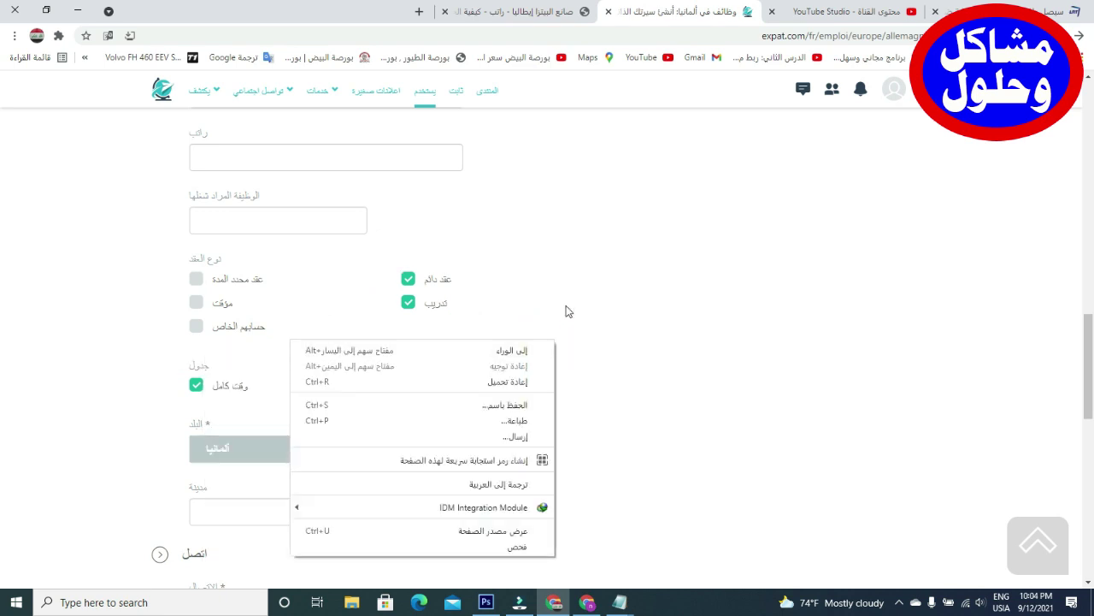
right_click(566, 303)
Activate the city field below the country and the required contact field to show where these details belong.
click(203, 425)
scroll(85, 396, down, 2)
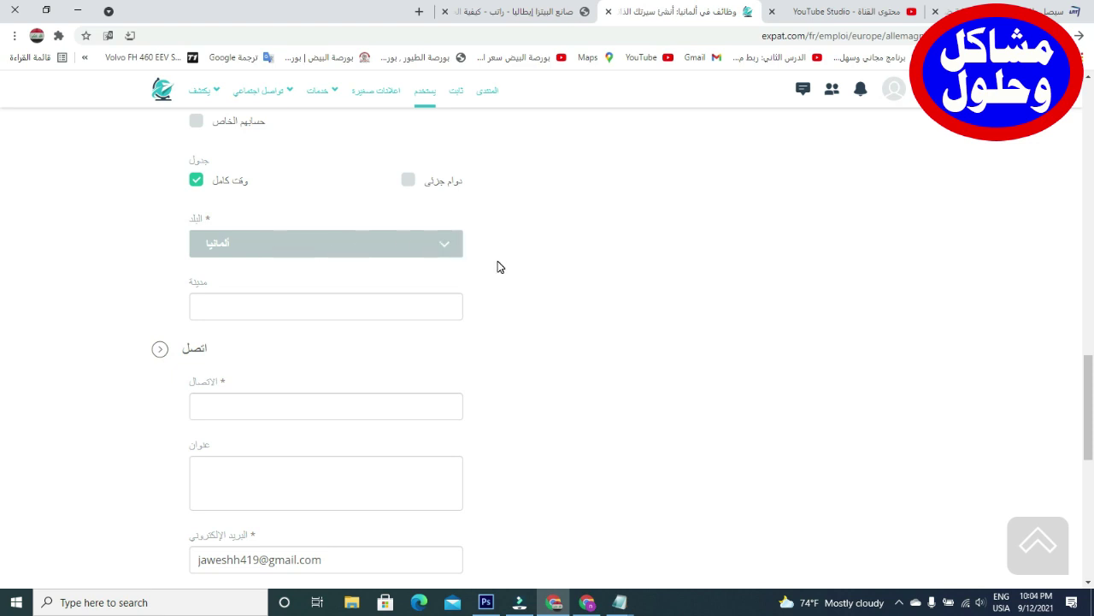
click(354, 303)
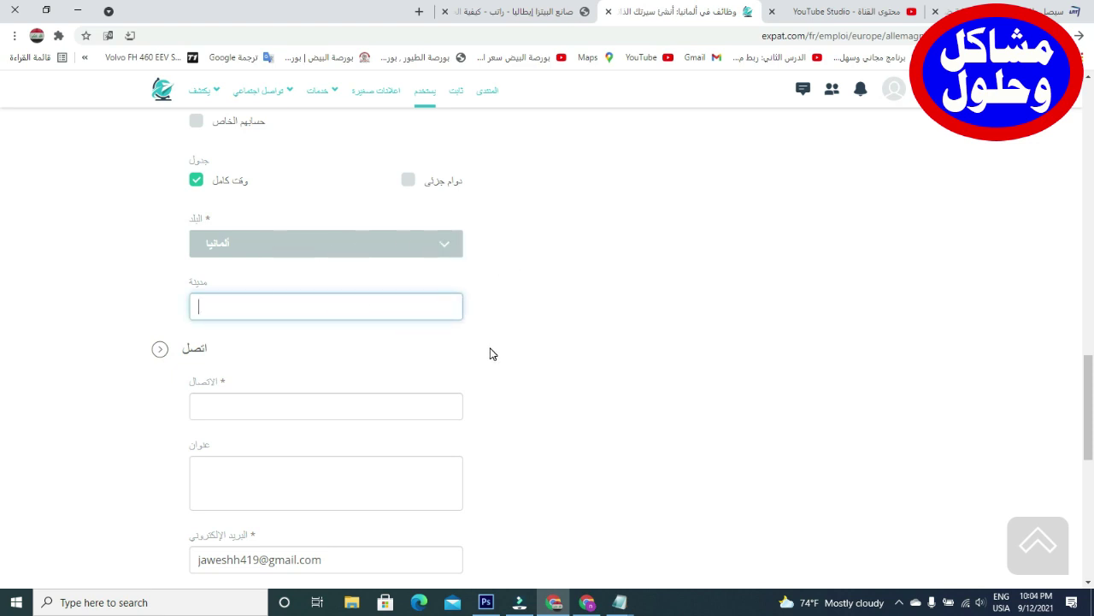
scroll(493, 363, down, 1)
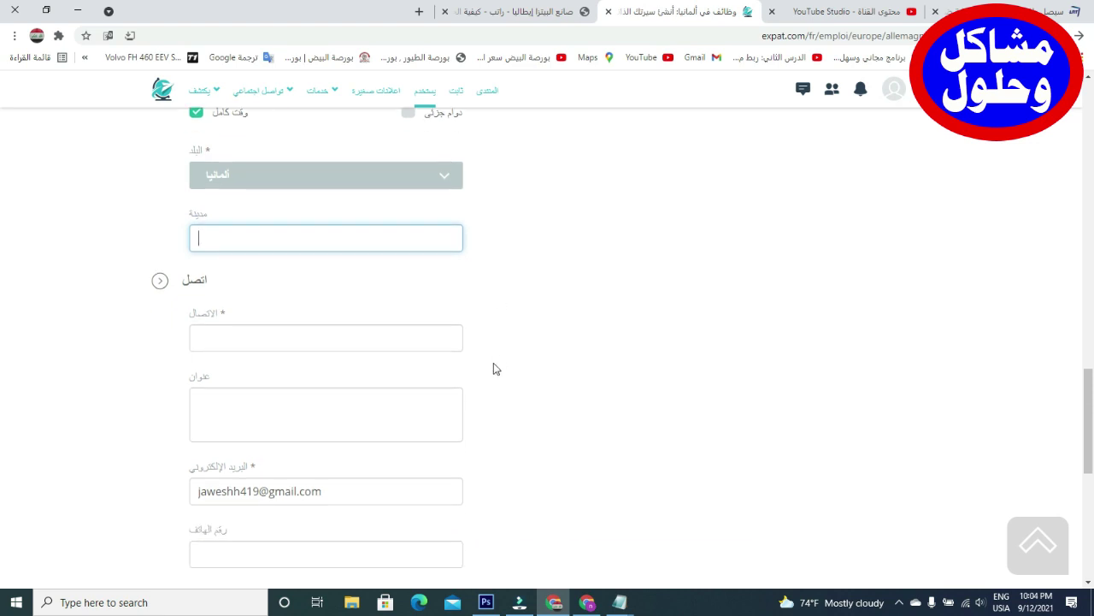
click(360, 337)
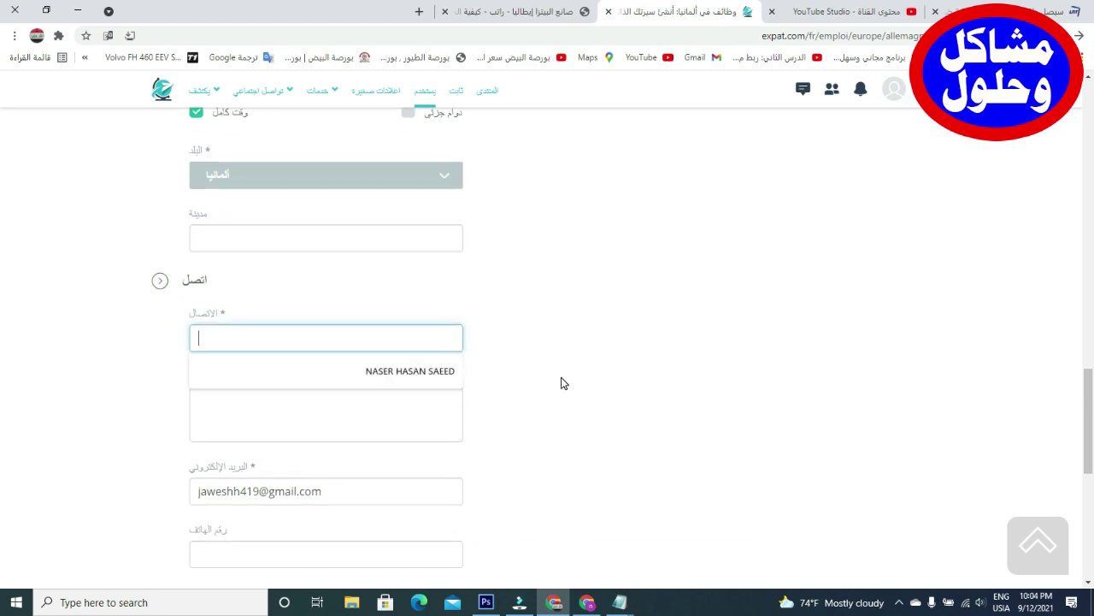
click(561, 383)
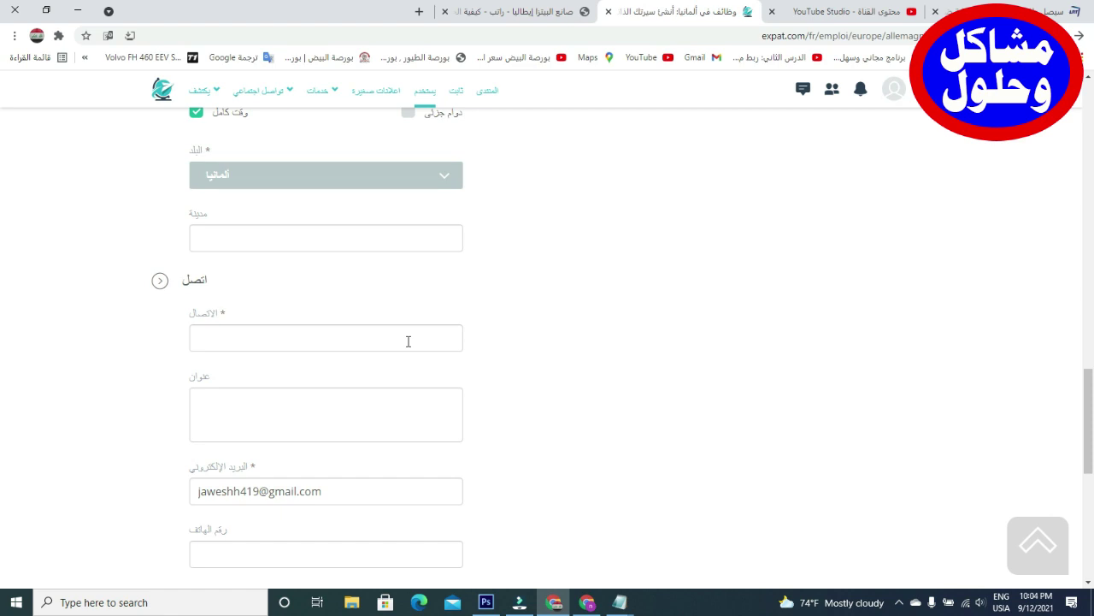
Activate the address field and the phone number field in the contact section to show where these details belong.
scroll(562, 369, down, 1)
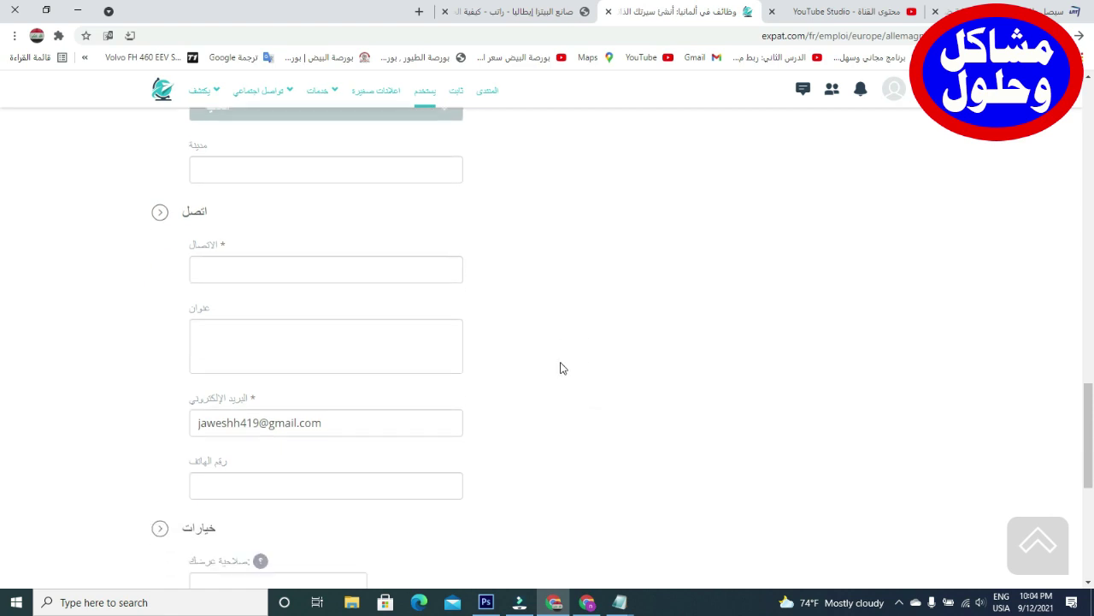
click(426, 352)
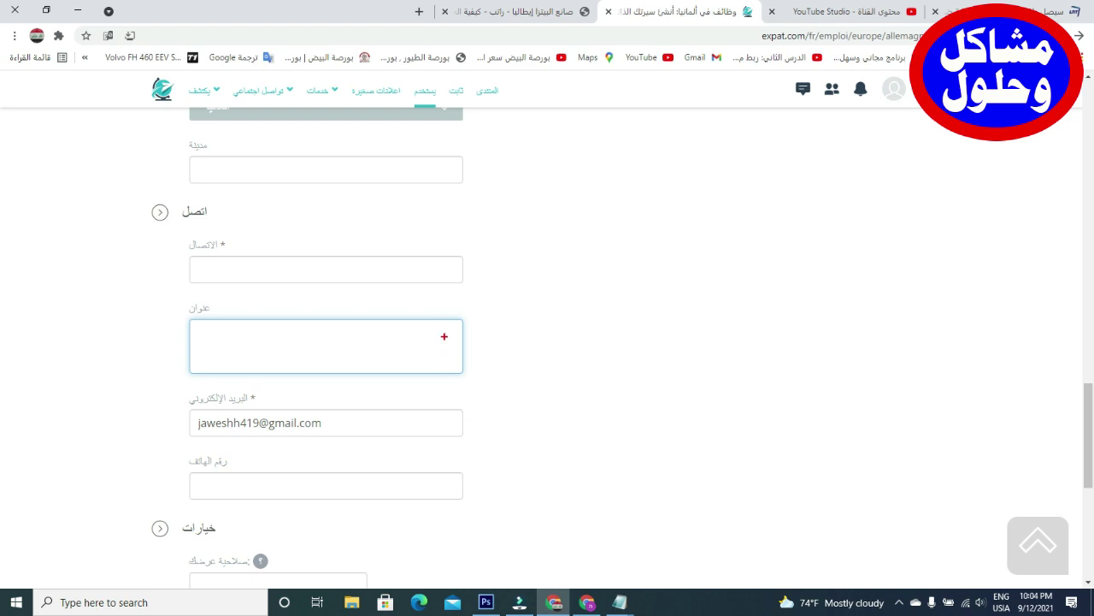
click(441, 337)
drag(425, 336, 193, 340)
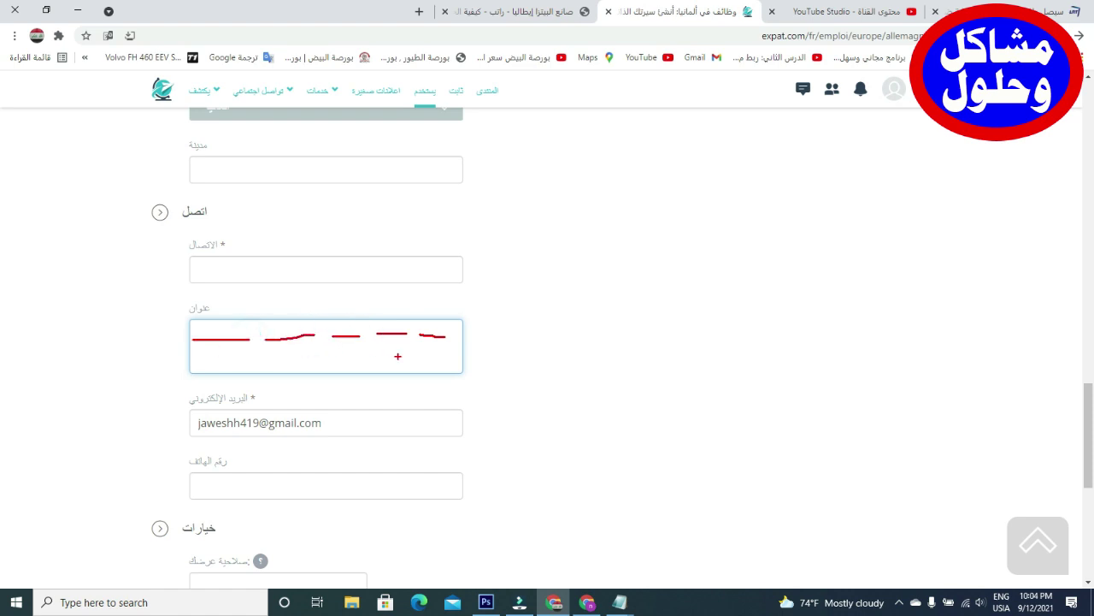
drag(438, 350, 336, 355)
drag(324, 358, 256, 362)
scroll(439, 349, down, 2)
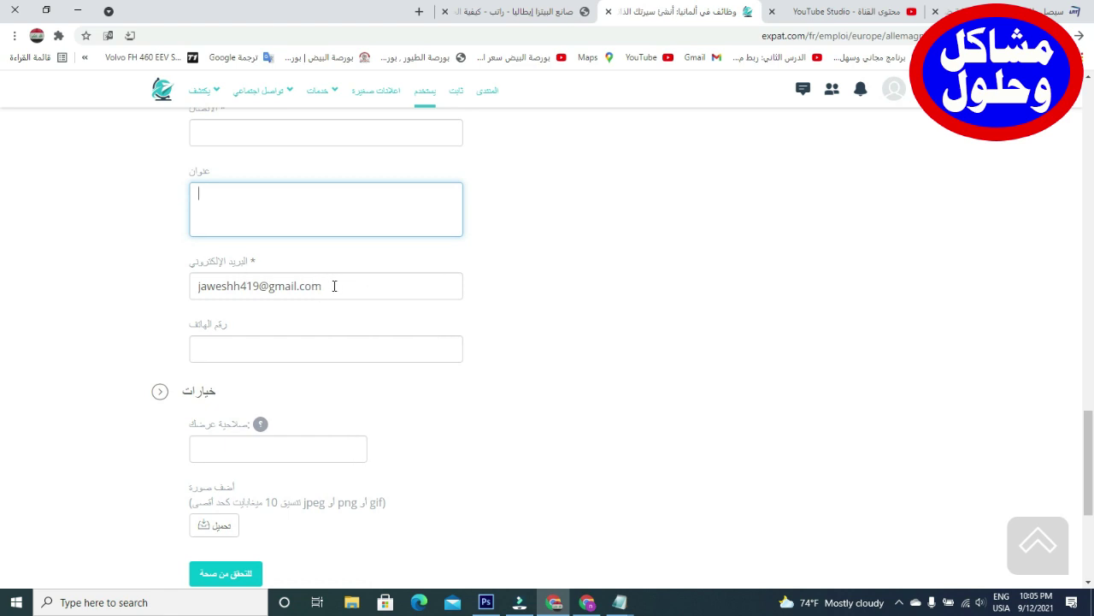
click(350, 348)
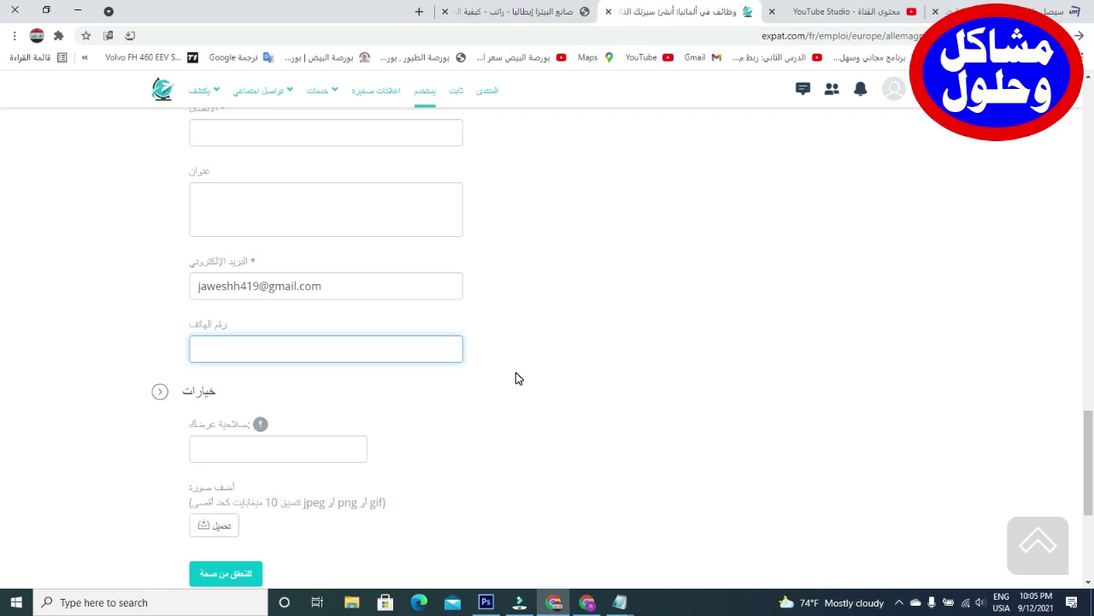
Open the calendar of the offer validity field in the options section and close it without choosing a date.
scroll(505, 387, down, 1)
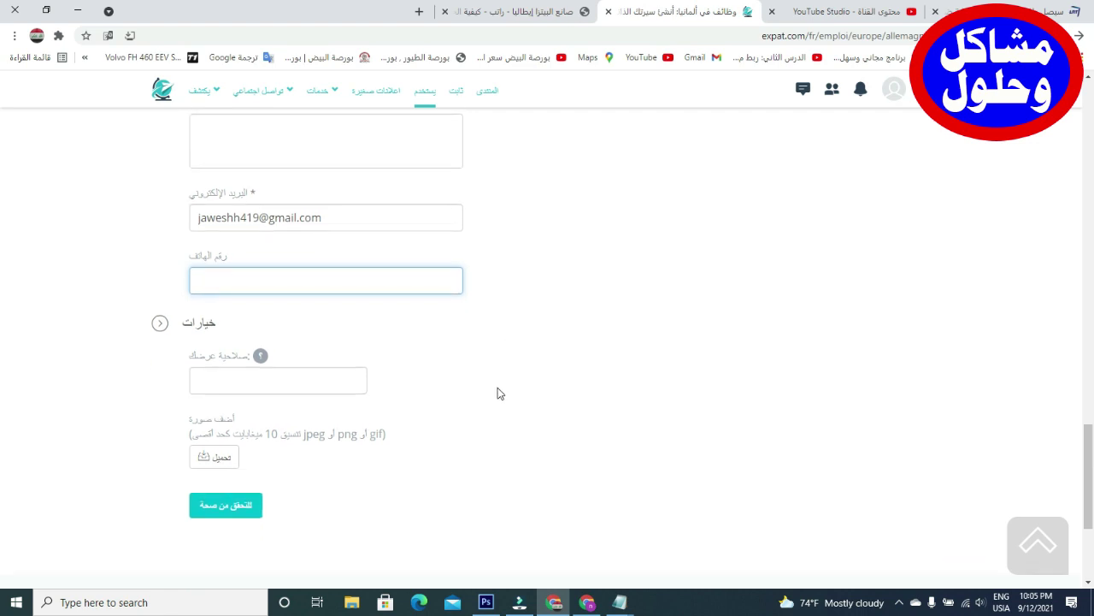
click(311, 381)
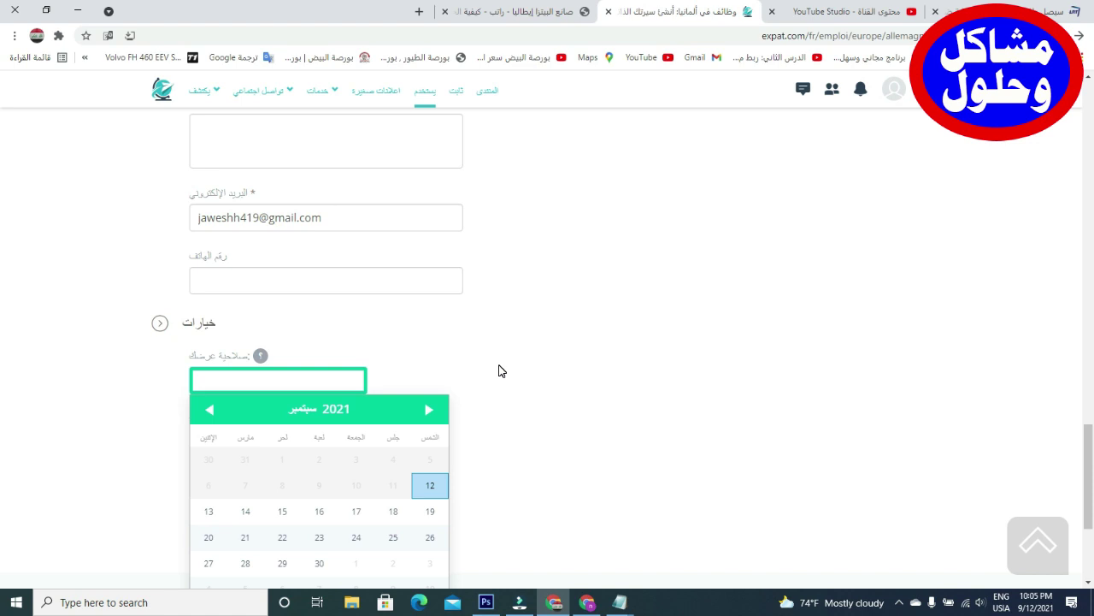
right_click(544, 338)
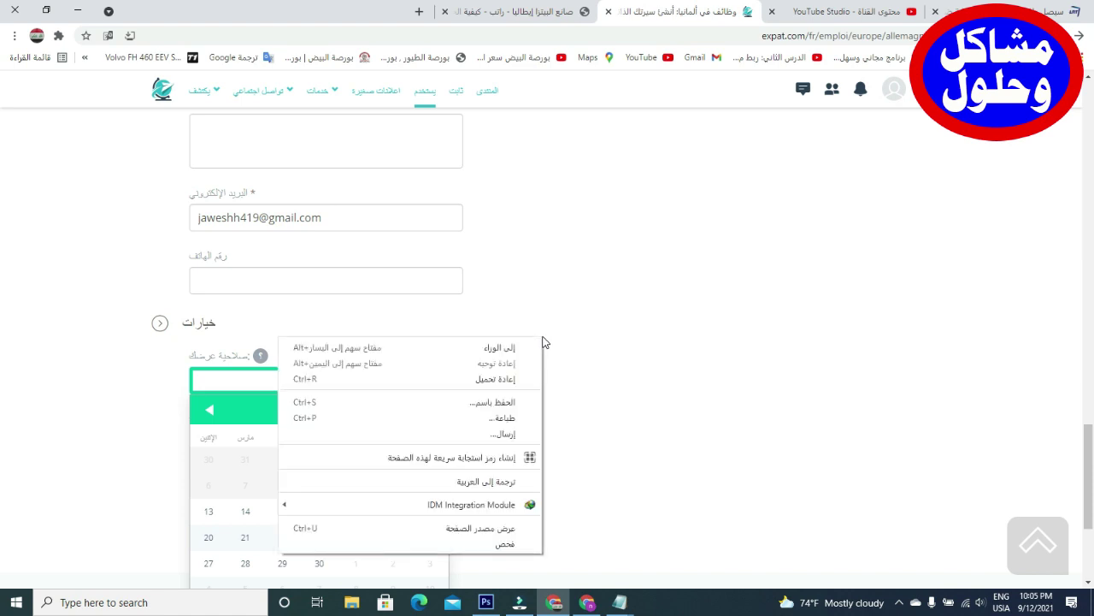
click(544, 295)
Examine the photo upload and validation options at the end of the form, and return to the beginning of the form.
scroll(542, 298, down, 2)
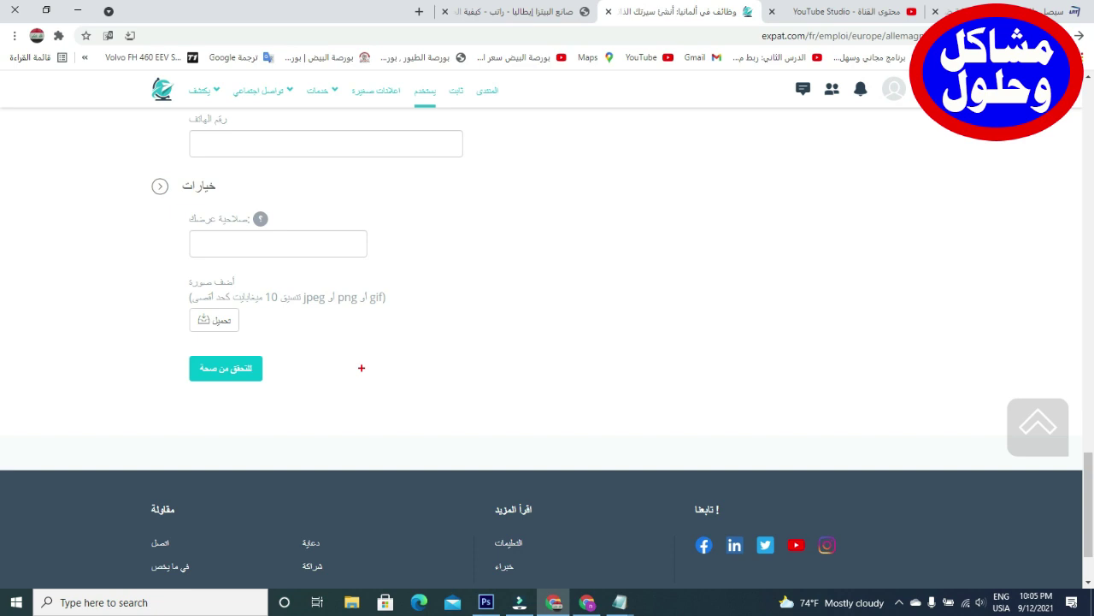
mouse_move(459, 315)
mouse_down()
mouse_move(330, 340)
mouse_move(279, 335)
mouse_move(303, 352)
mouse_up()
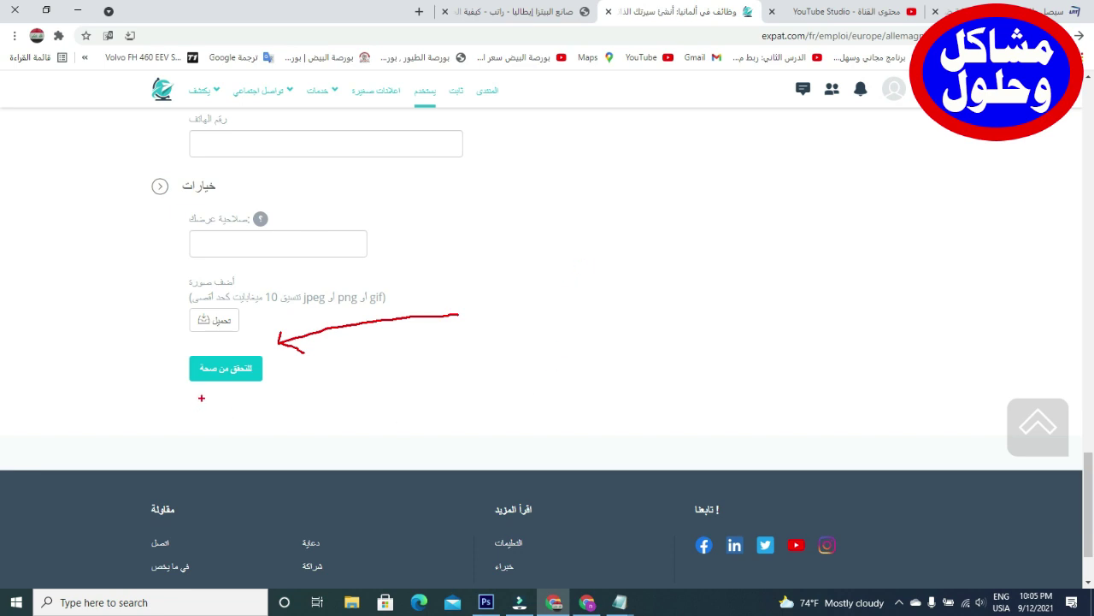
key(Escape)
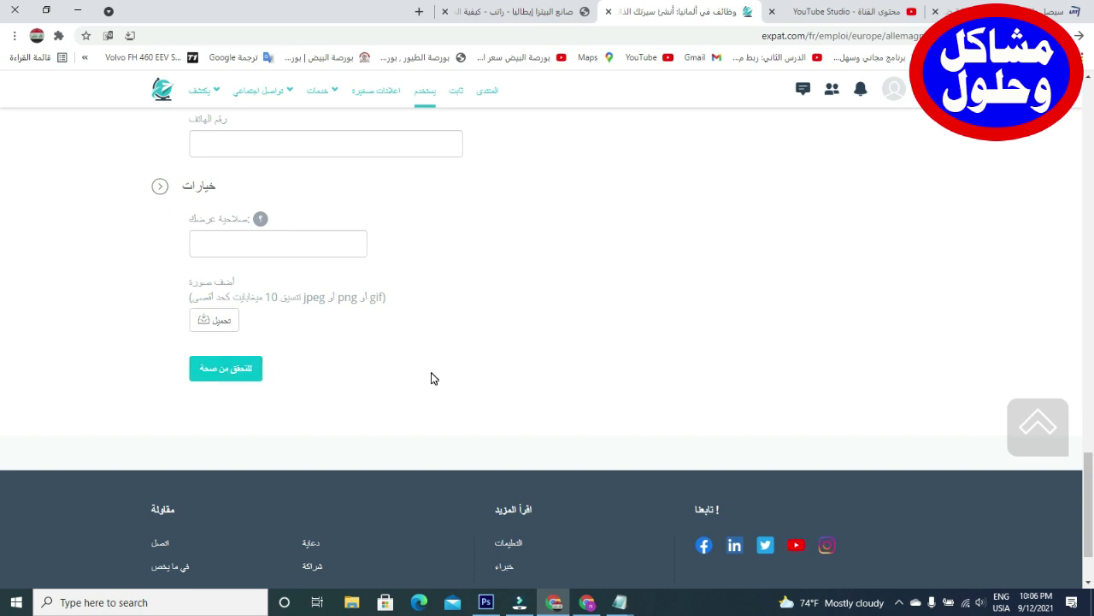
scroll(813, 231, up, 10)
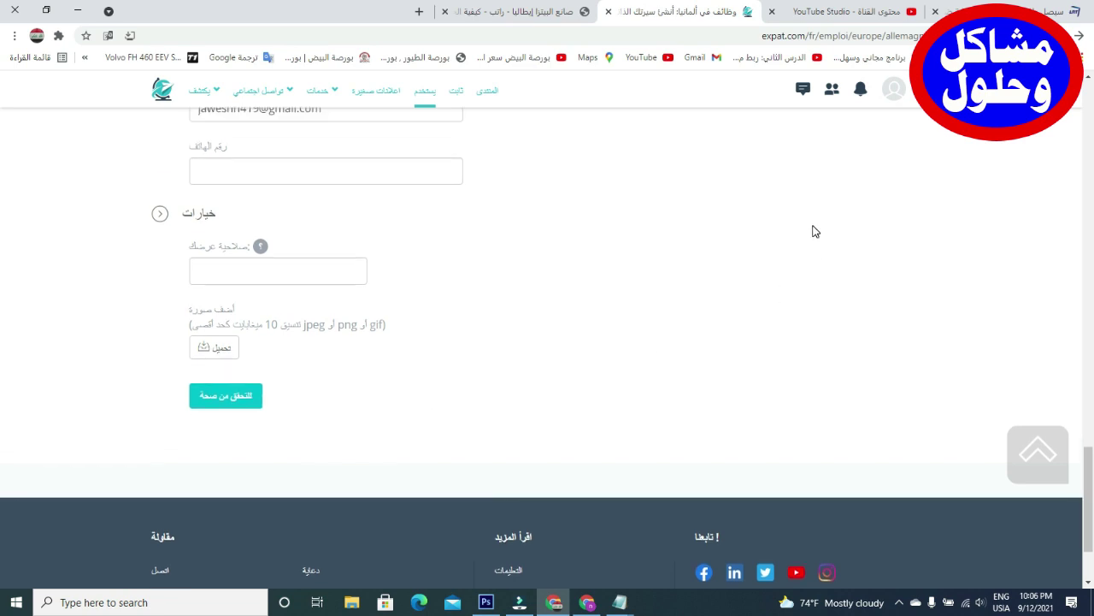
scroll(767, 315, up, 15)
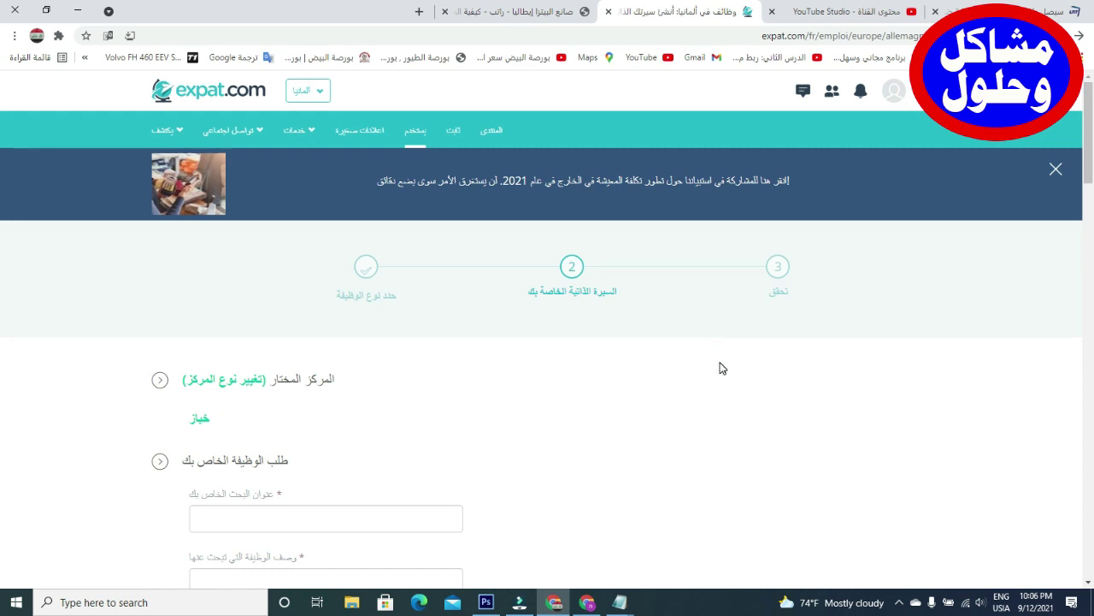
scroll(721, 363, down, 3)
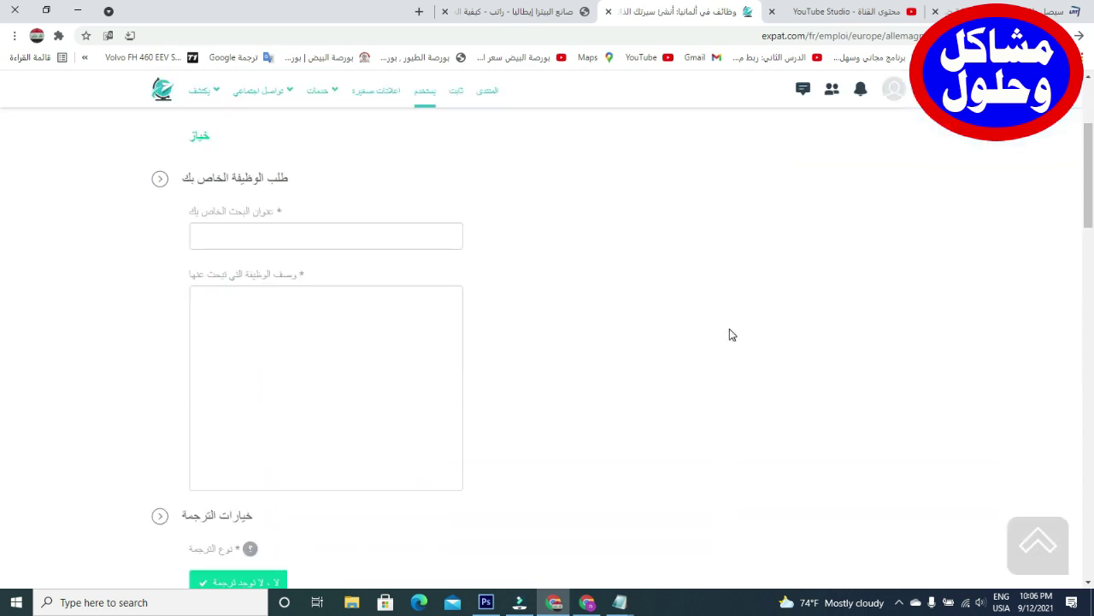
scroll(728, 334, up, 3)
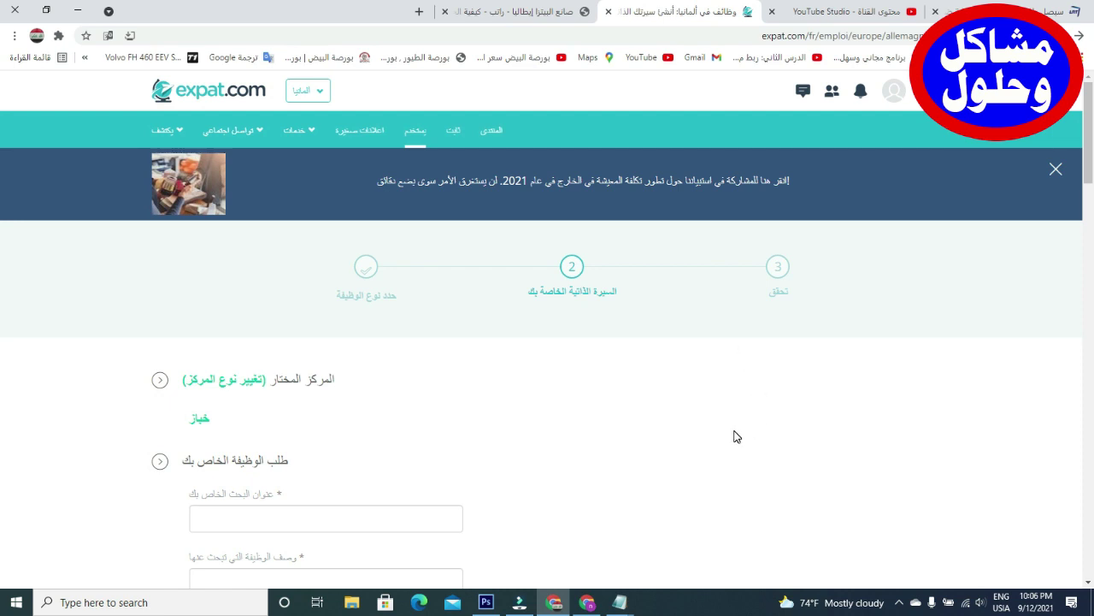